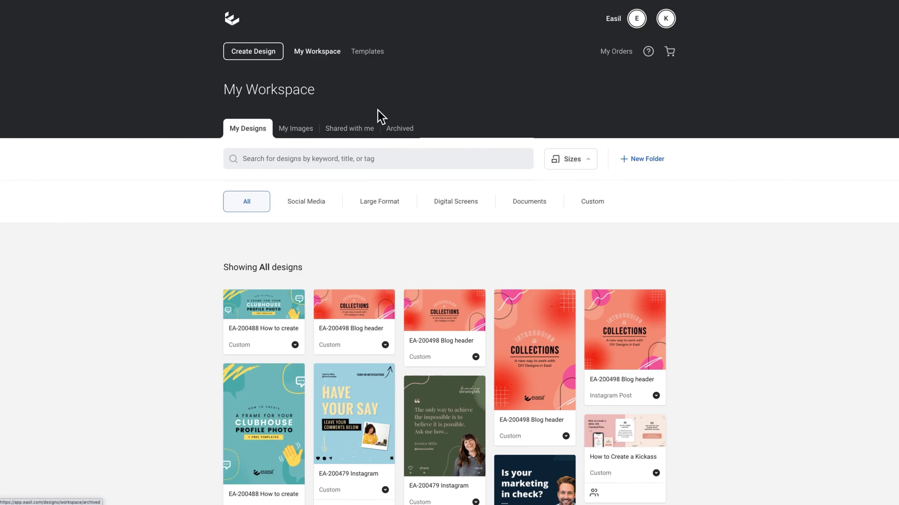
Go to the Templates page from the top navigation bar
left_click(369, 55)
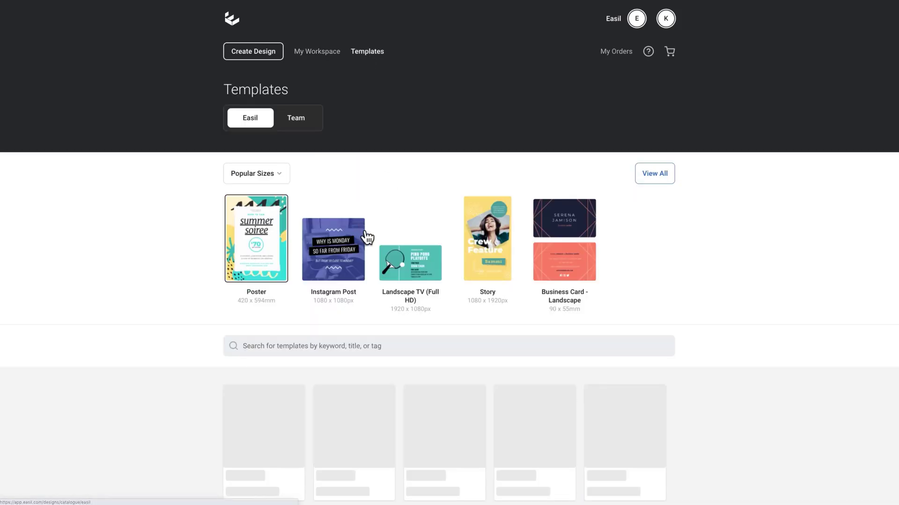
Create a blank 1080 x 1080 px Instagram Post design and show the Graphics library
left_click(360, 284)
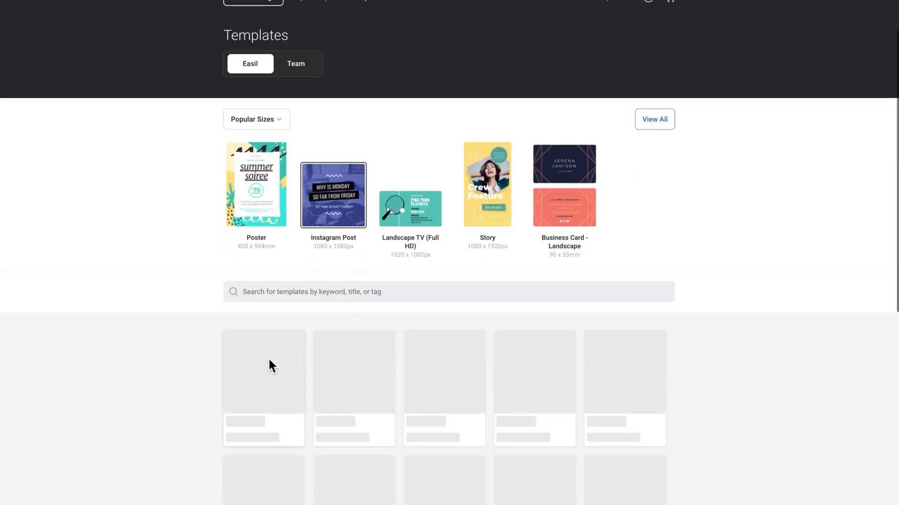
left_click(272, 403)
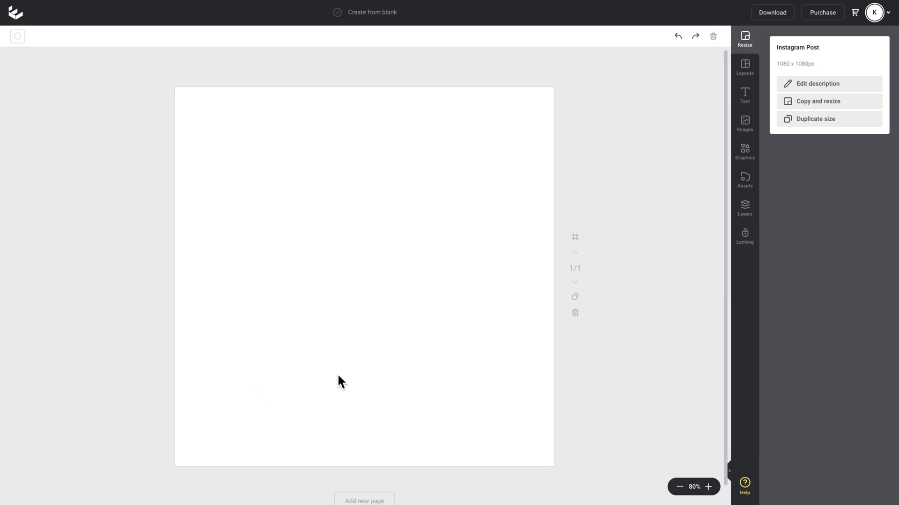
left_click(759, 160)
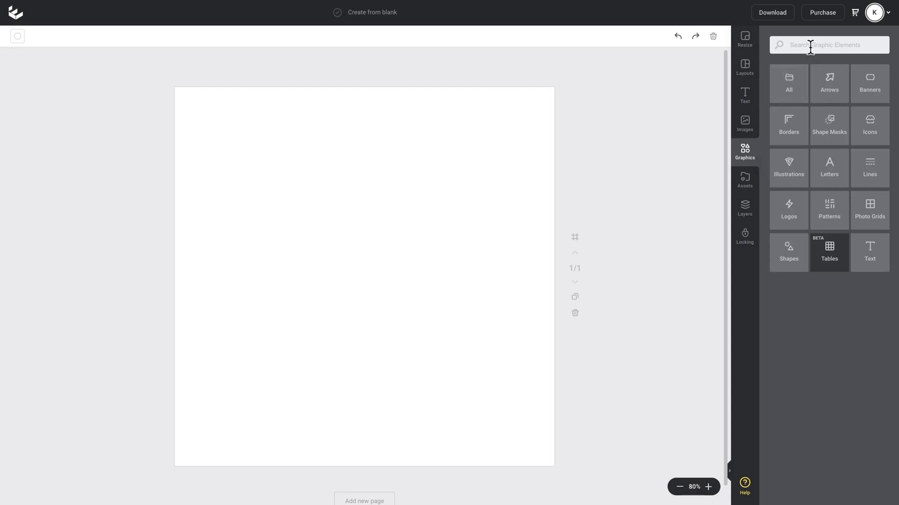
Add the red blob from a 'blob' search, enlarged to fill most of the page and centred
type("blob")
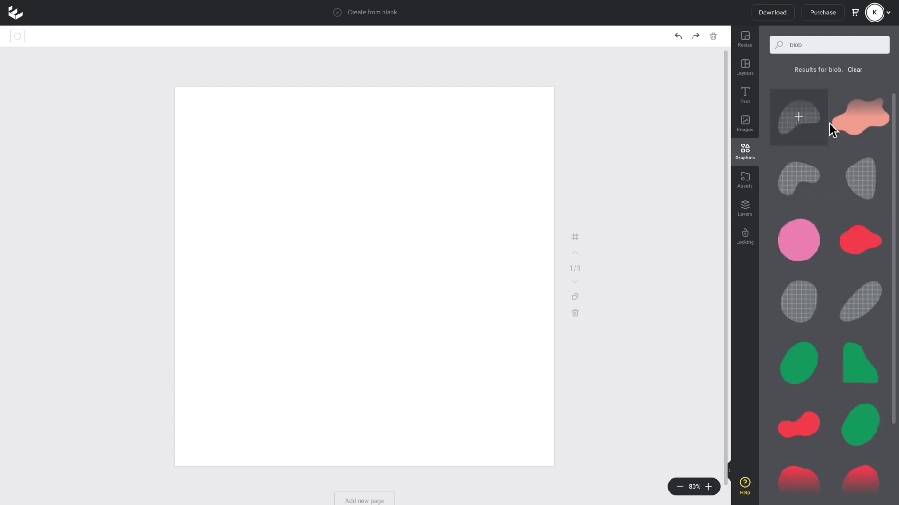
scroll(830, 123, "down", 1)
scroll(828, 131, "down", 1)
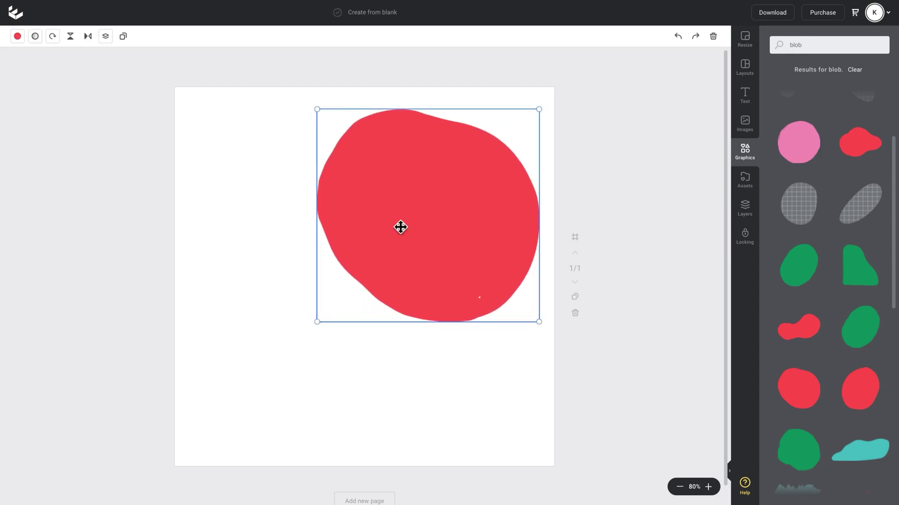
left_click_drag(285, 358, 253, 379)
left_click_drag(457, 223, 424, 250)
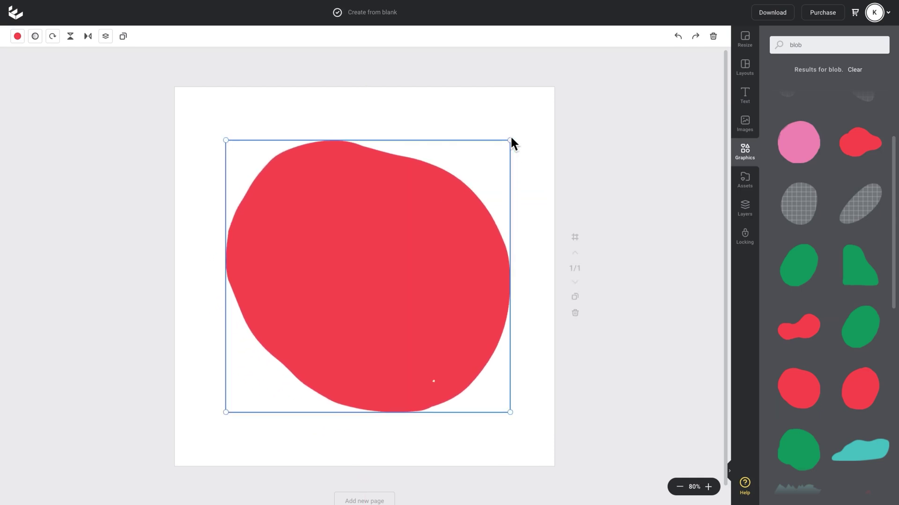
left_click_drag(514, 145, 521, 139)
left_click_drag(232, 415, 240, 419)
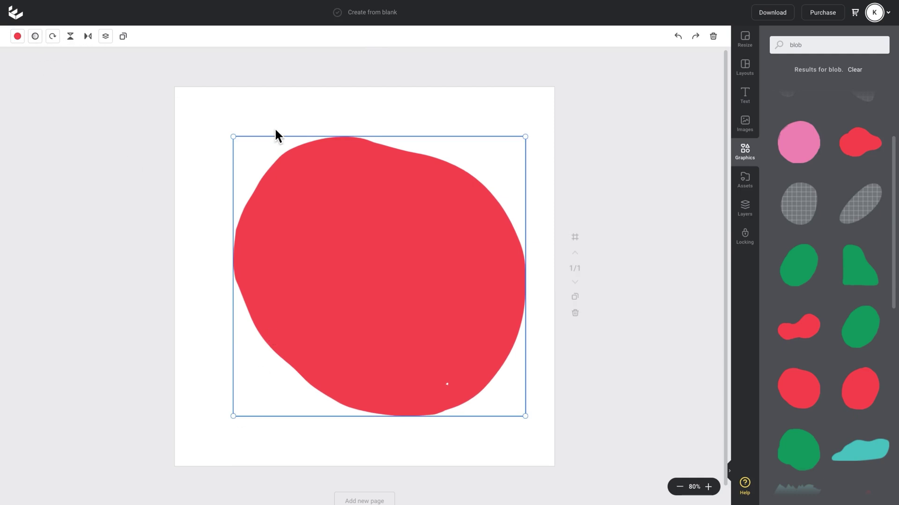
Set the page background colour to the transparent swatch
left_click(191, 115)
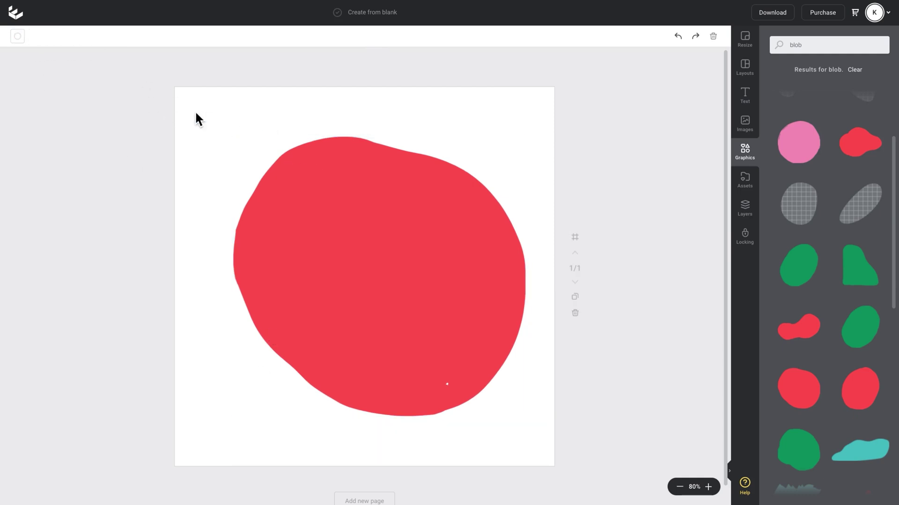
left_click(19, 37)
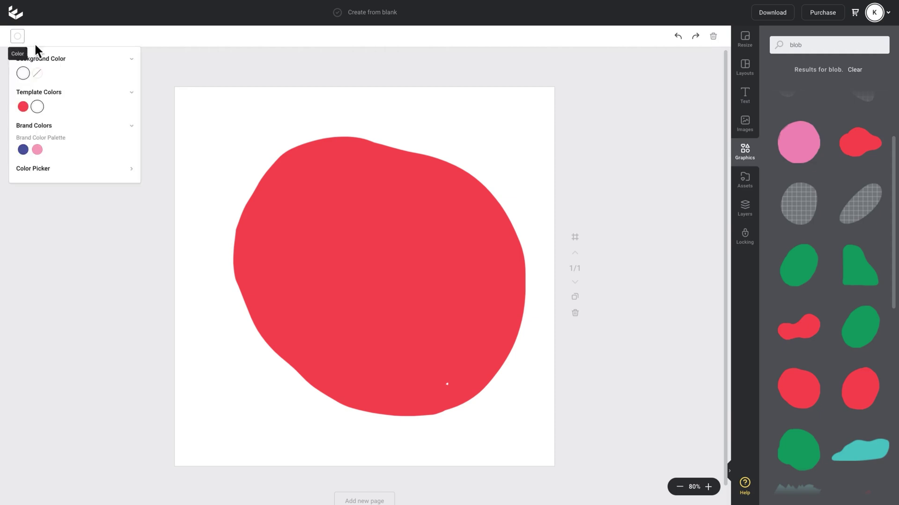
left_click(42, 76)
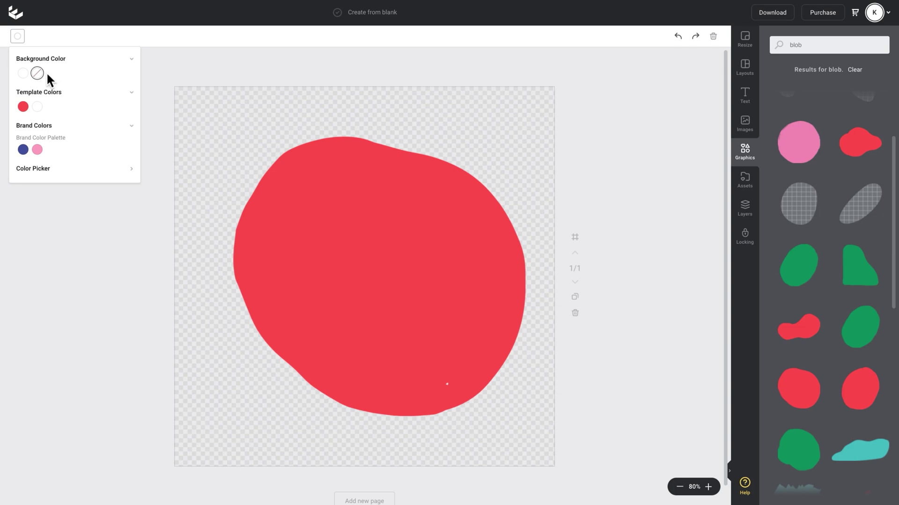
left_click(325, 63)
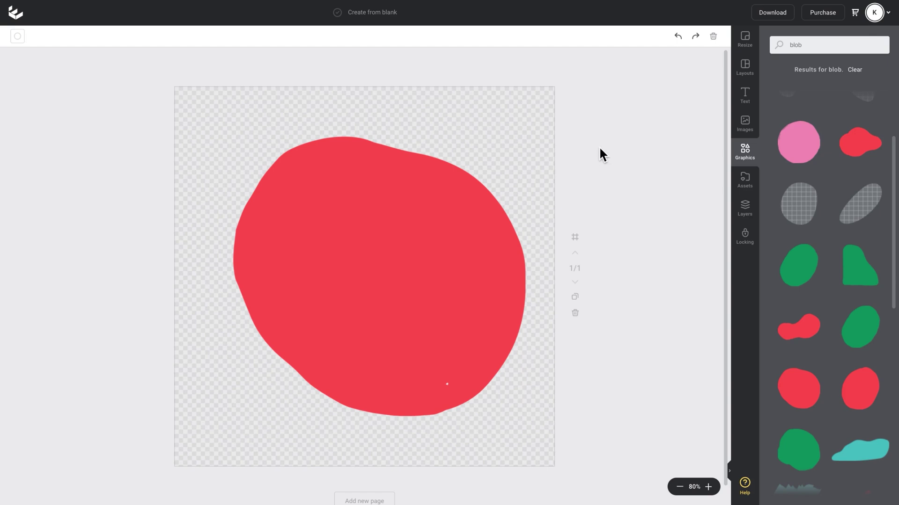
Add a large black 'LIVE' text box in the blob's upper part, then duplicate it below
left_click(746, 96)
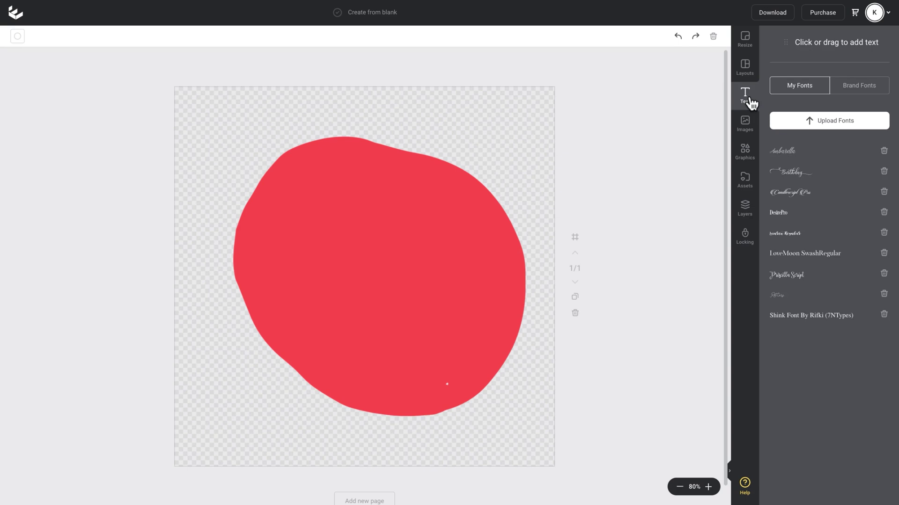
left_click(833, 50)
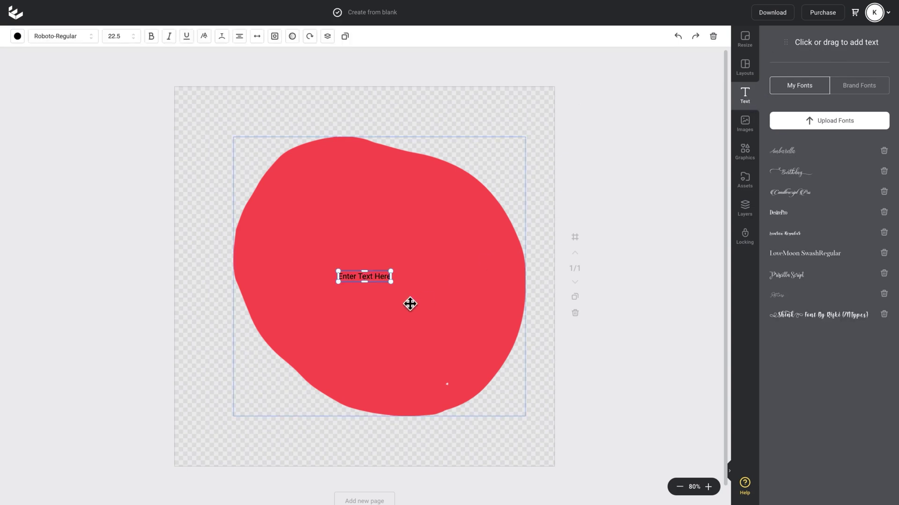
left_click_drag(395, 276, 541, 216)
left_click_drag(500, 267, 416, 237)
double_click(416, 230)
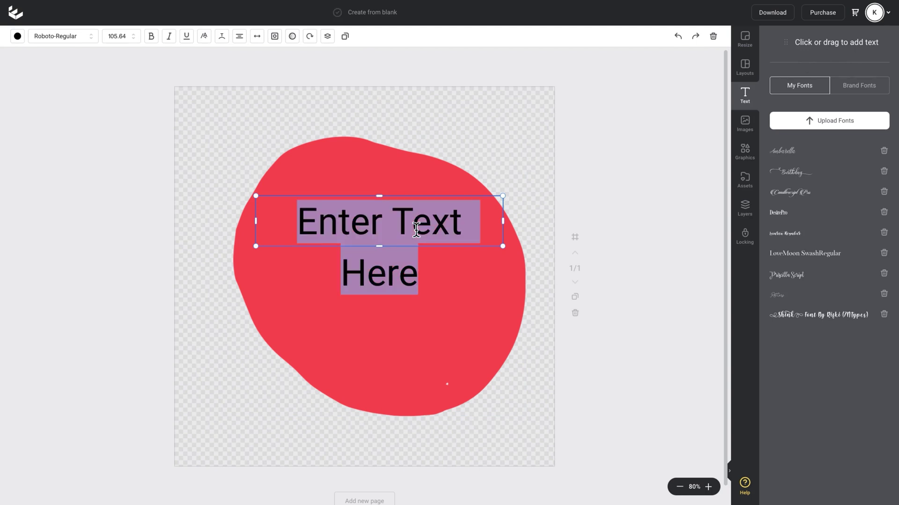
type("LIVE")
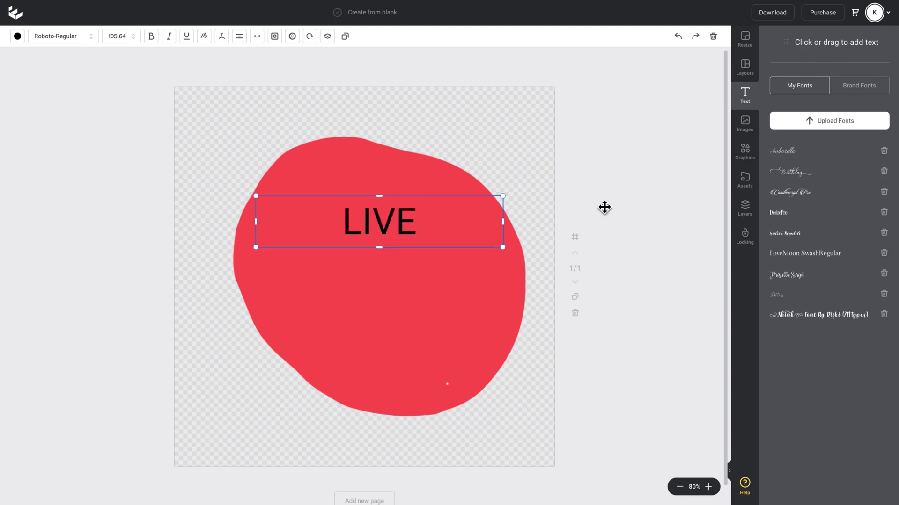
left_click_drag(503, 223, 541, 139)
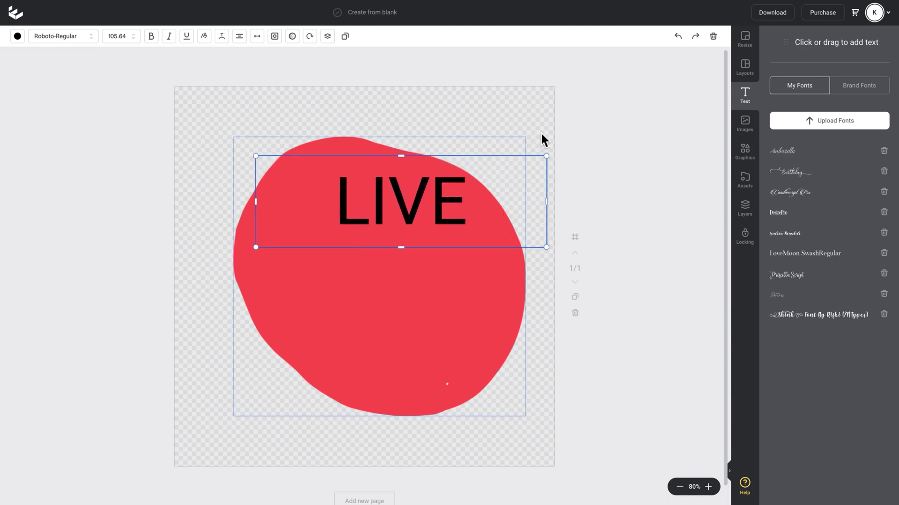
left_click_drag(549, 209, 416, 209)
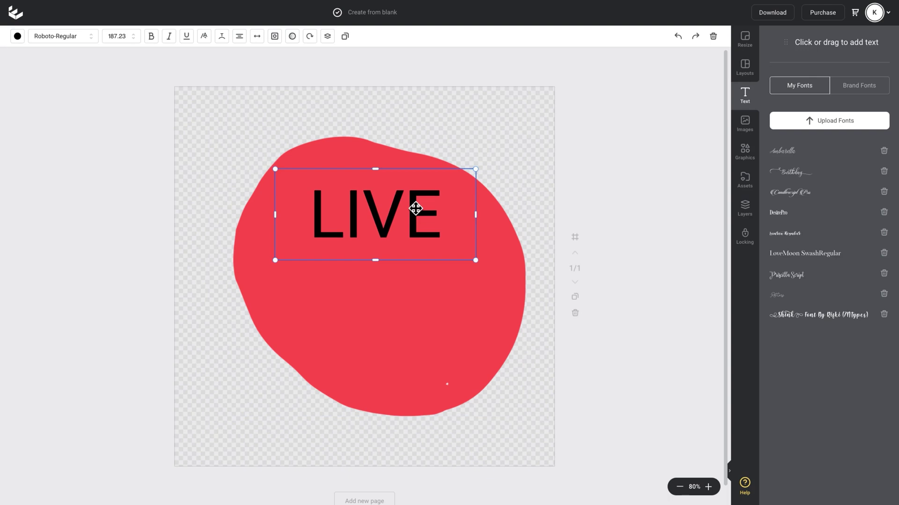
left_click(345, 36)
left_click_drag(415, 259, 403, 277)
Change the copied text to a small 'WITH' line
left_click(400, 278)
double_click(401, 278)
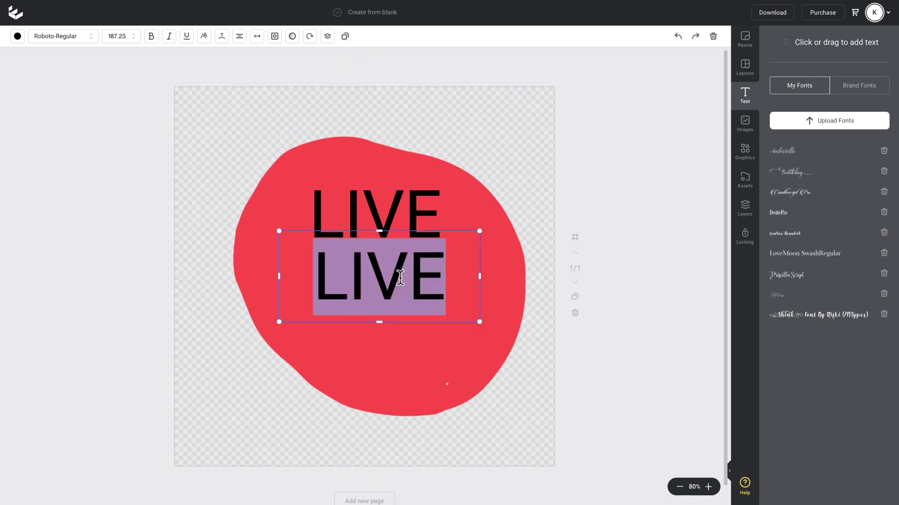
type("WITH")
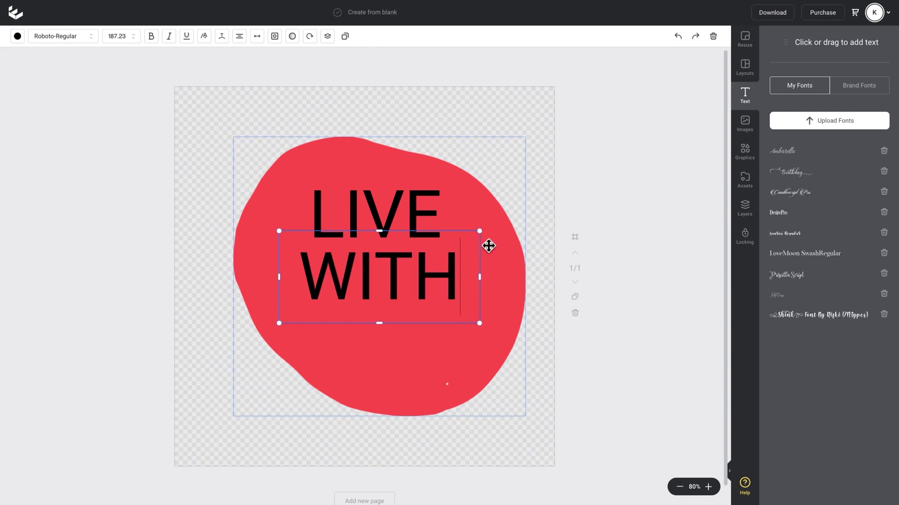
left_click_drag(483, 235, 393, 269)
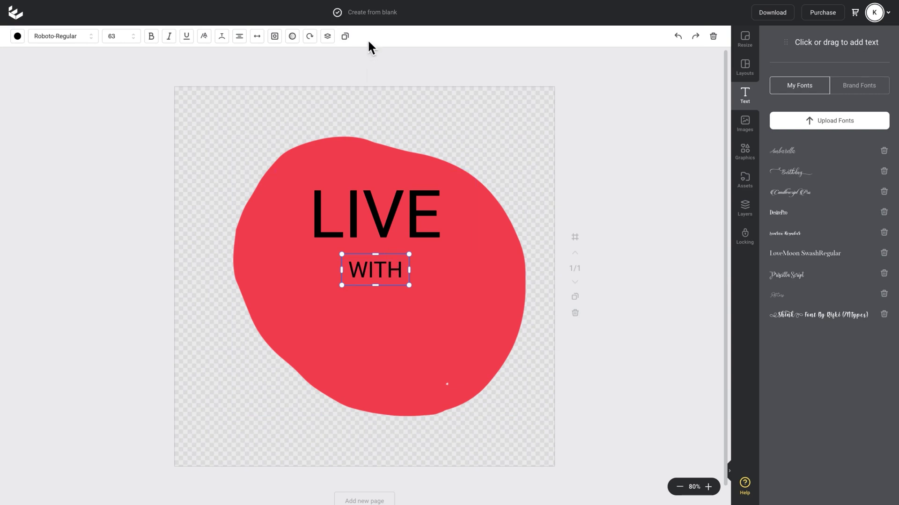
Duplicate WITH and turn the copy into the host's full name at size 80.85, centred beneath
left_click(350, 38)
mouse_move(389, 303)
left_mouse_down()
mouse_move(373, 324)
mouse_move(378, 316)
left_mouse_up()
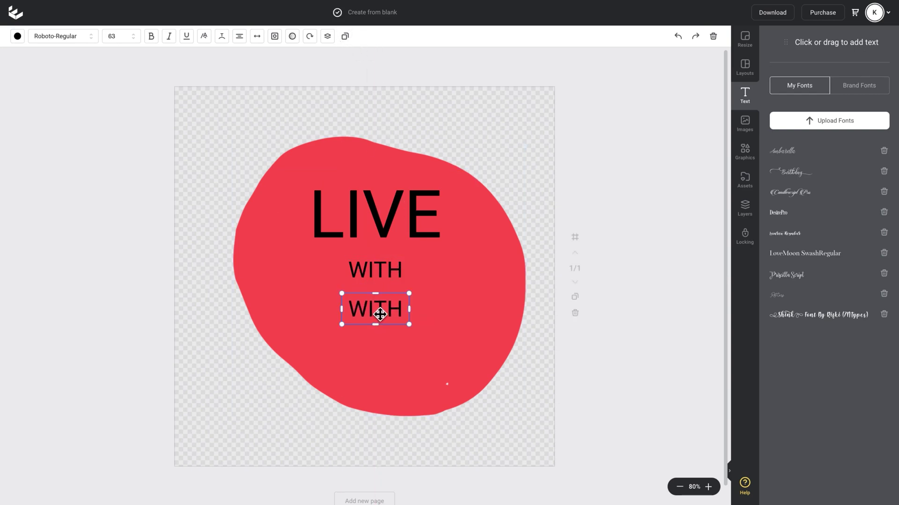
double_click(393, 312)
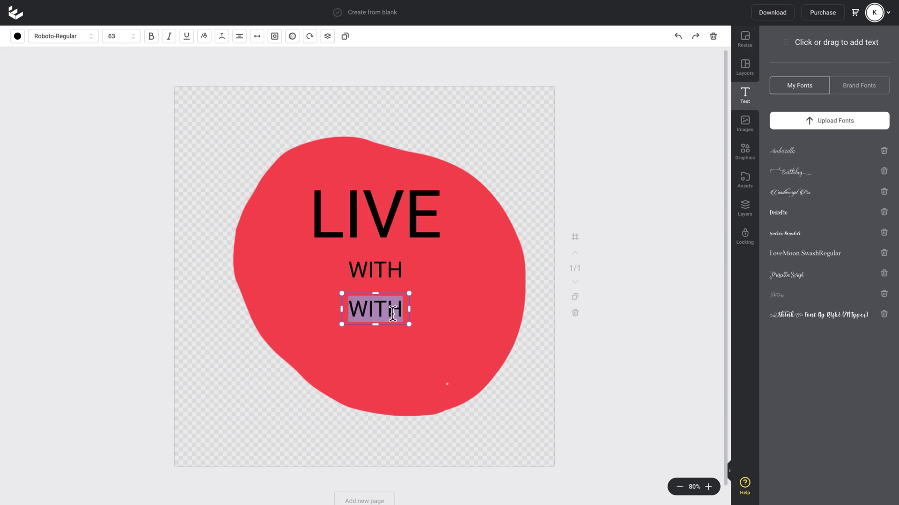
left_click_drag(411, 310, 542, 314)
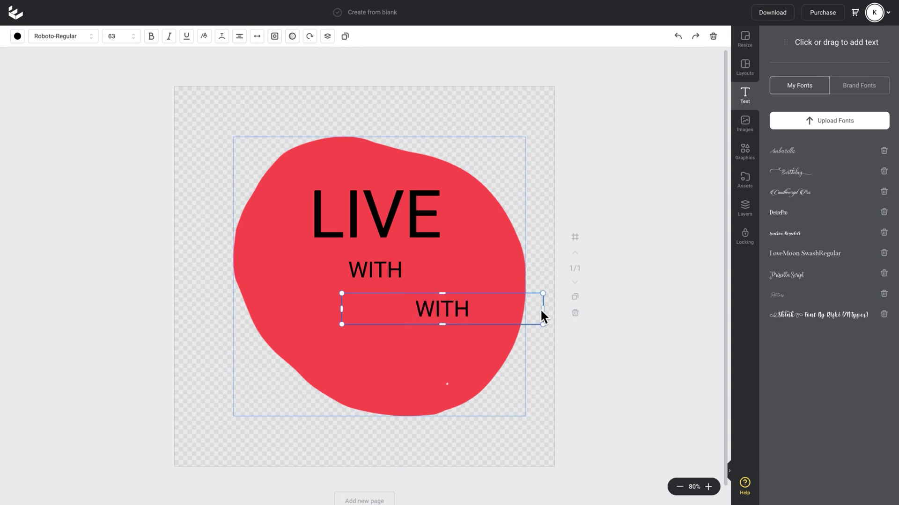
left_click_drag(450, 313, 386, 305)
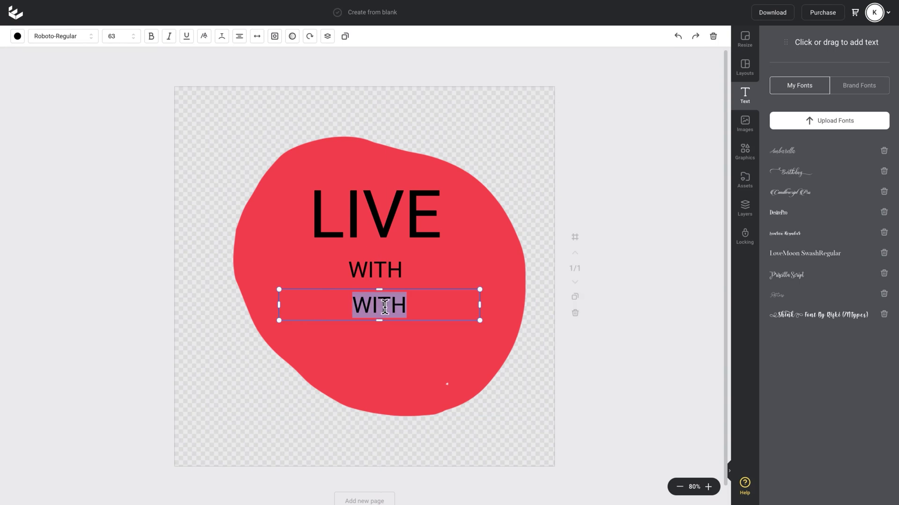
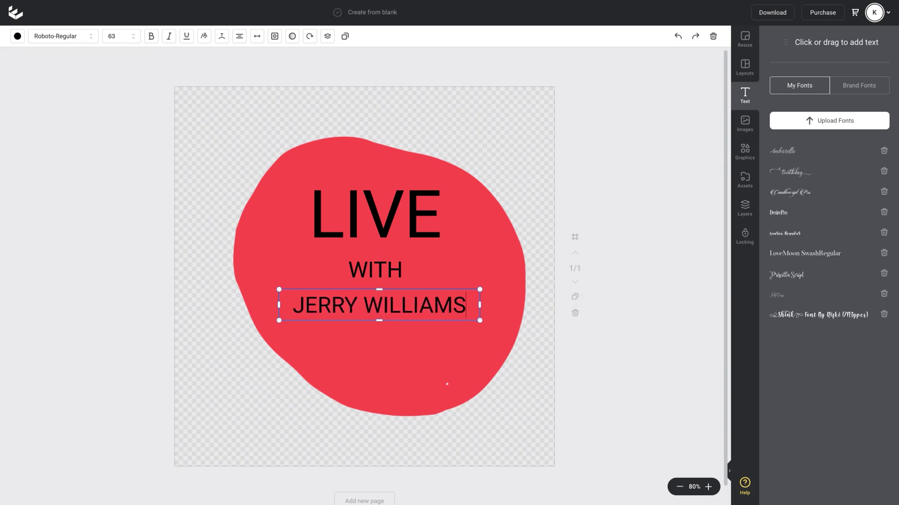
left_click_drag(480, 289, 537, 268)
left_click_drag(505, 305, 468, 314)
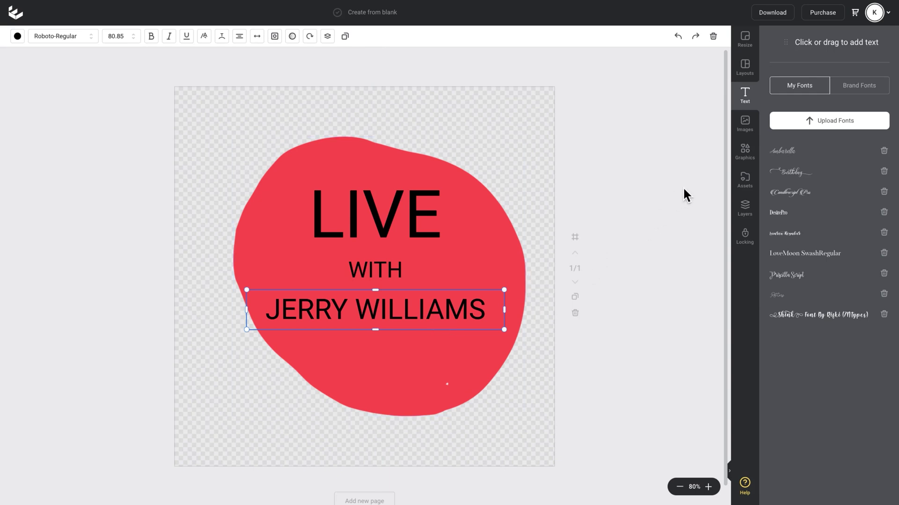
left_click(754, 159)
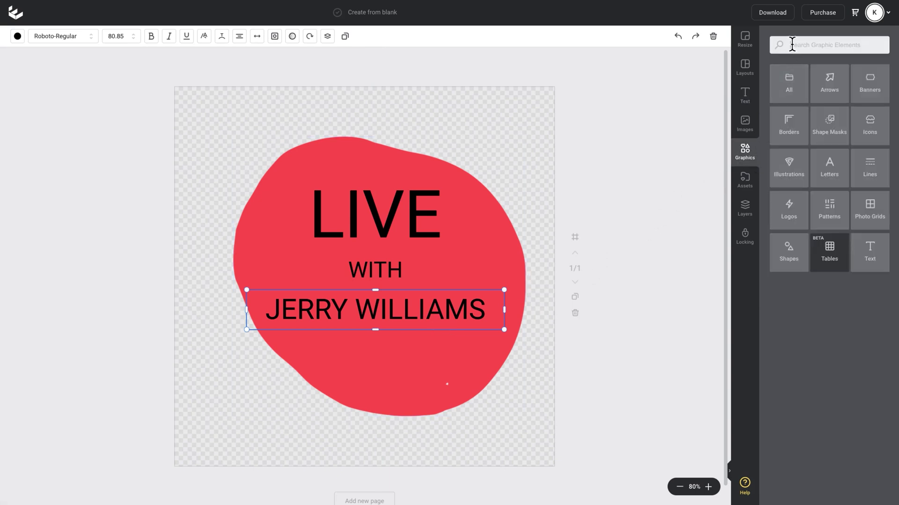
Place the pink stretch banner from a 'banner' search across the name line
left_click(814, 44)
type("bann")
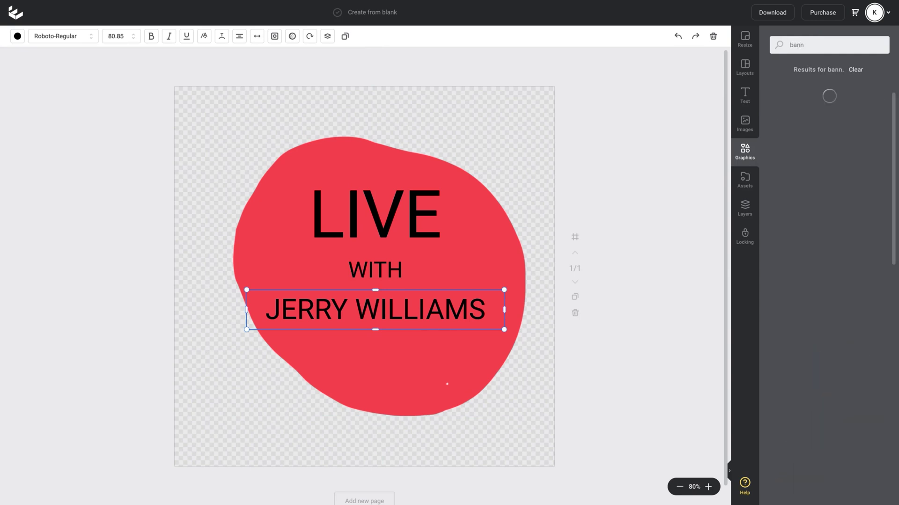
type("er")
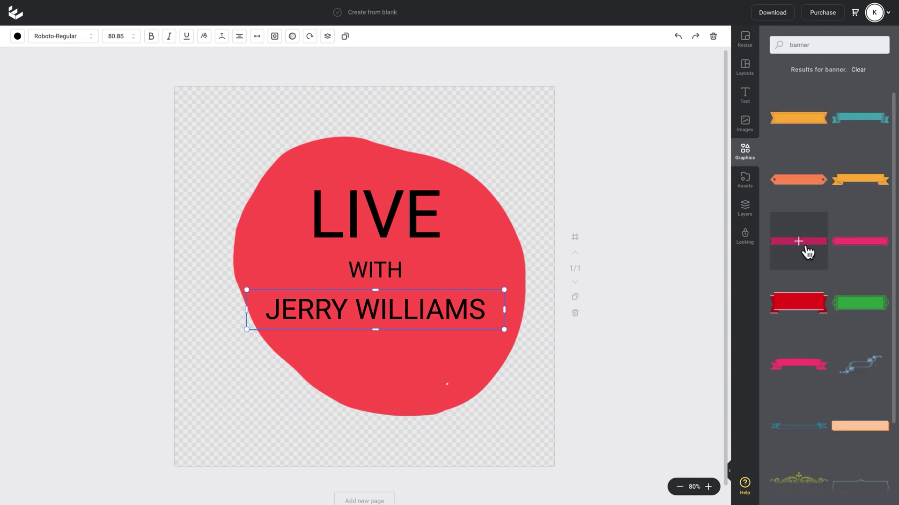
left_click(805, 251)
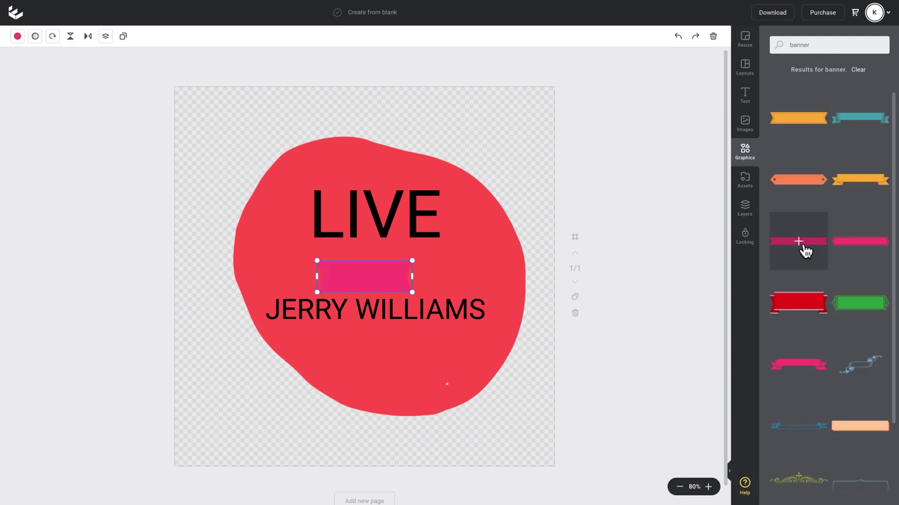
left_click_drag(401, 275, 517, 309)
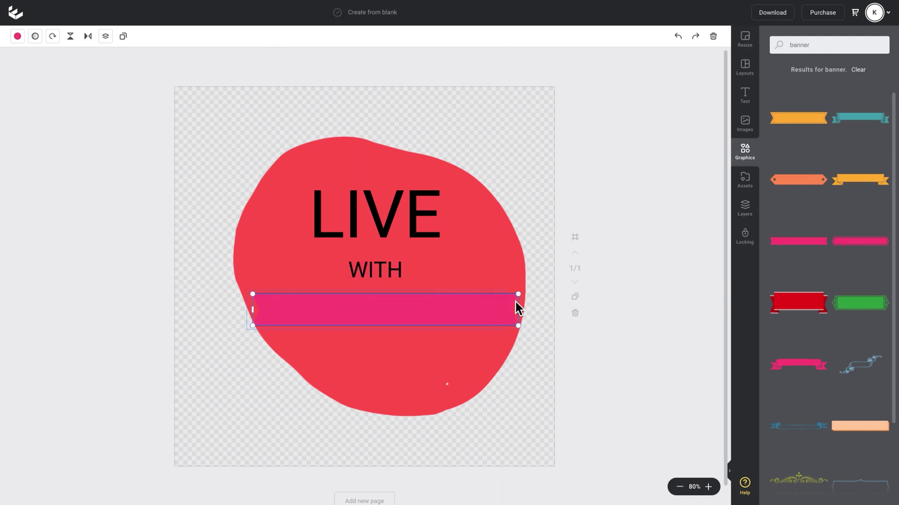
left_click(748, 212)
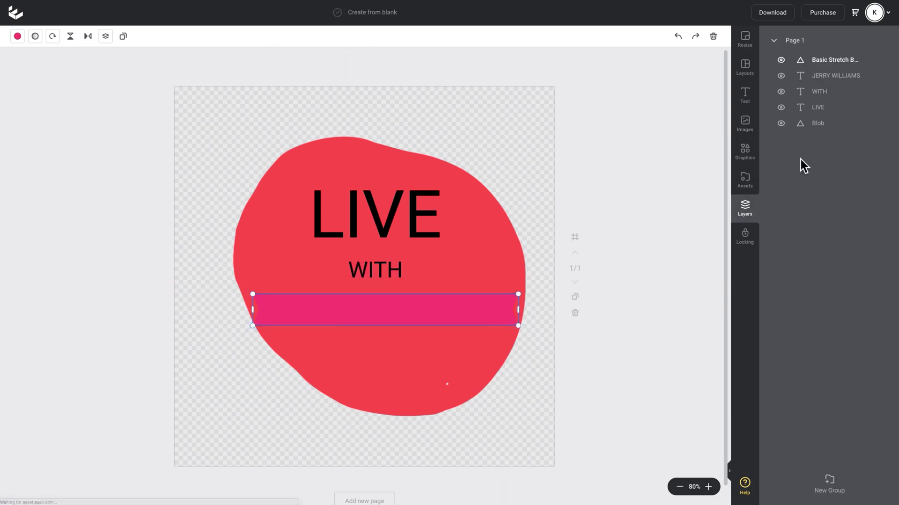
Move the banner layer behind the name text and enlarge the banner around it
left_click_drag(833, 68, 851, 89)
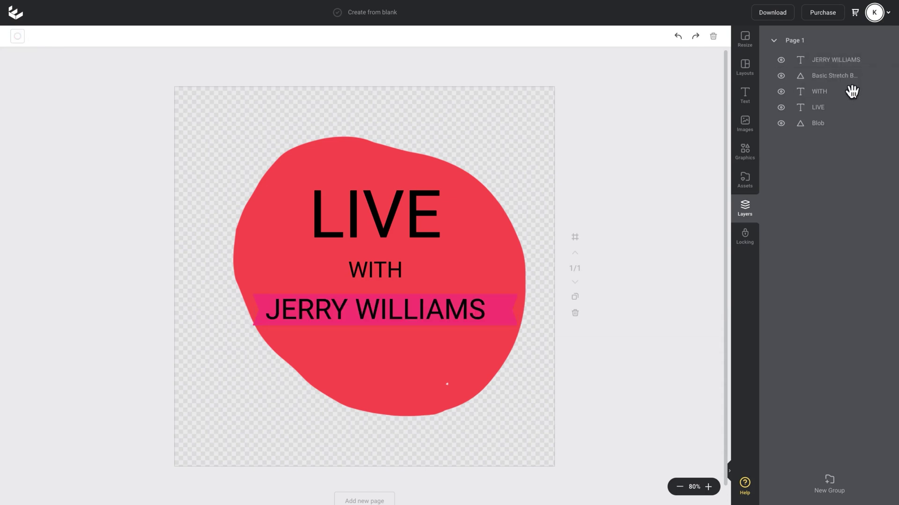
left_click_drag(456, 313, 451, 313)
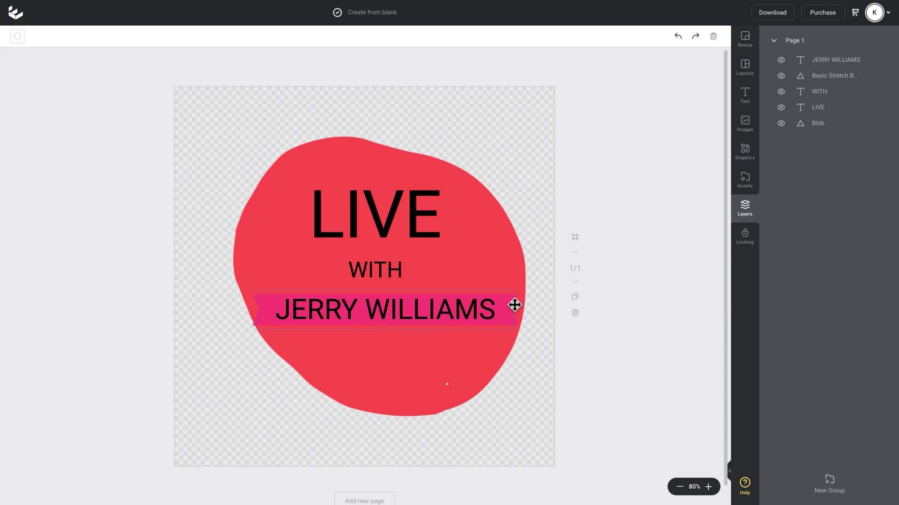
left_click(522, 303)
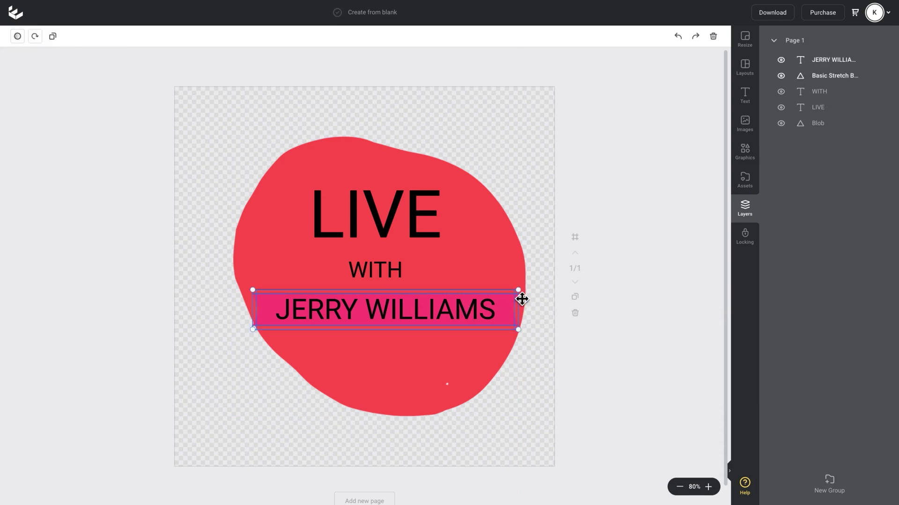
left_click_drag(523, 296, 485, 330)
Enlarge LIVE to size 276.13 and lower LIVE, WITH and the bannered name into balance
left_click_drag(381, 277, 372, 285)
left_click_drag(391, 232, 384, 249)
left_click_drag(477, 192, 538, 180)
left_click_drag(459, 224, 439, 234)
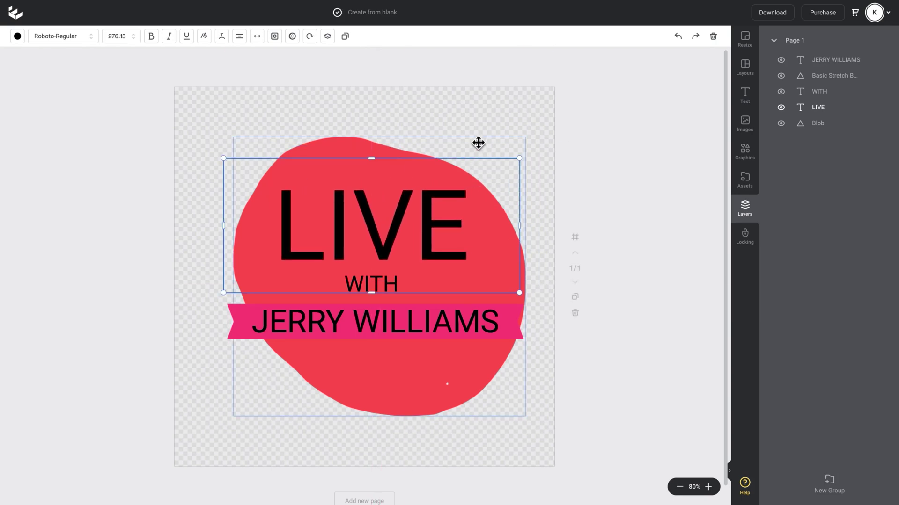
left_click(305, 326)
left_click_drag(305, 326, 311, 347)
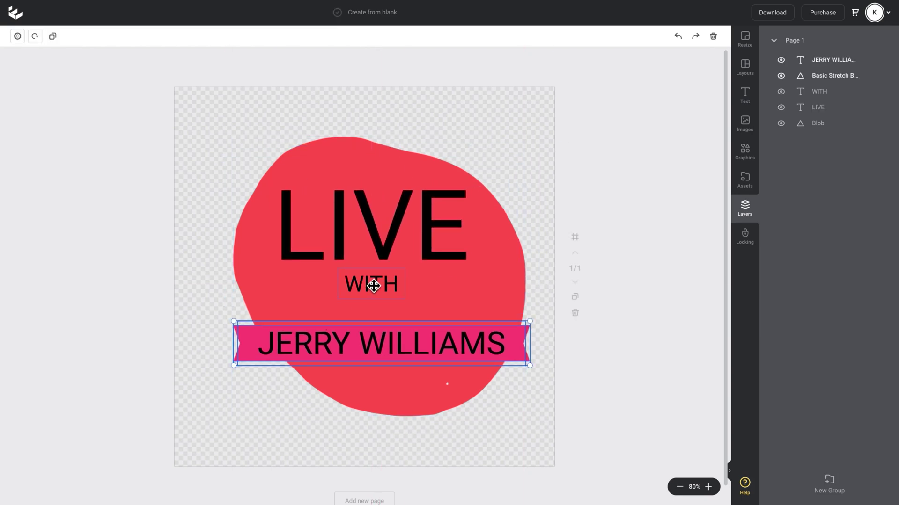
left_click_drag(373, 283, 372, 307)
left_click_drag(373, 232, 373, 249)
left_click(378, 242)
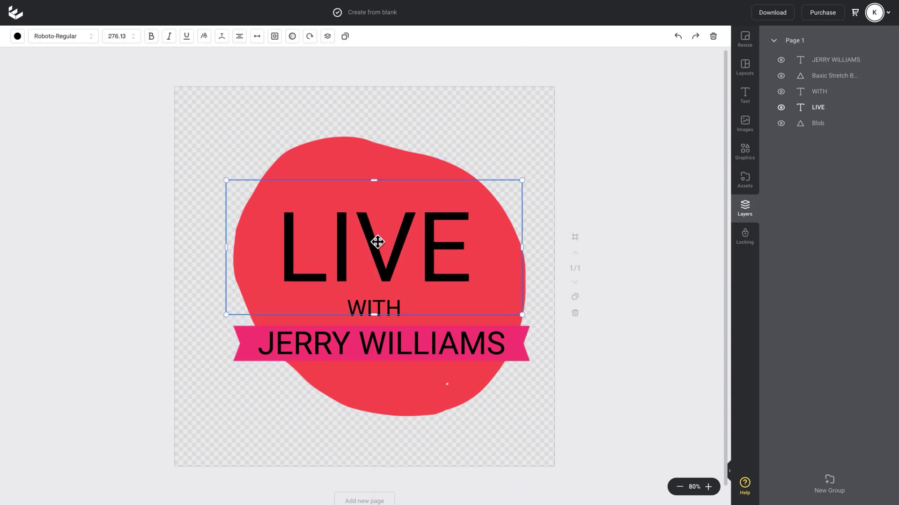
Set LIVE in the Barlow Condensed Extra Bold font
left_click(53, 41)
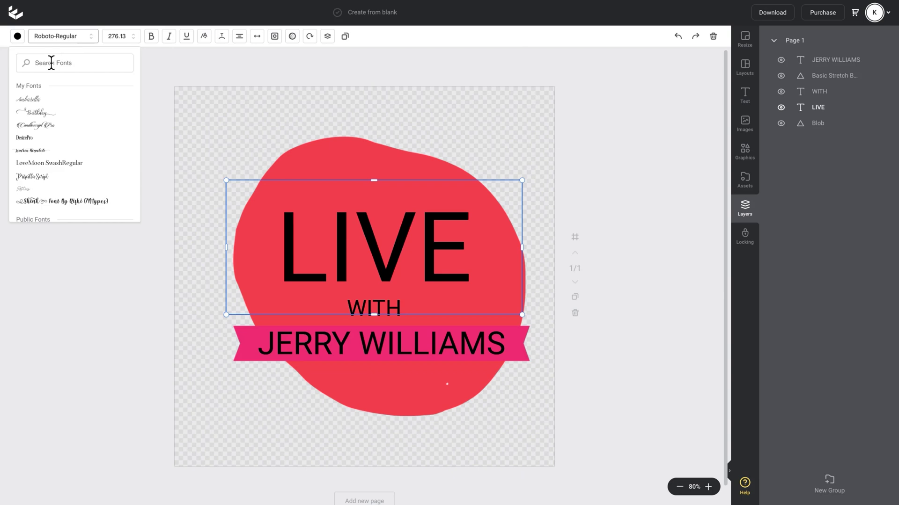
type("barlow")
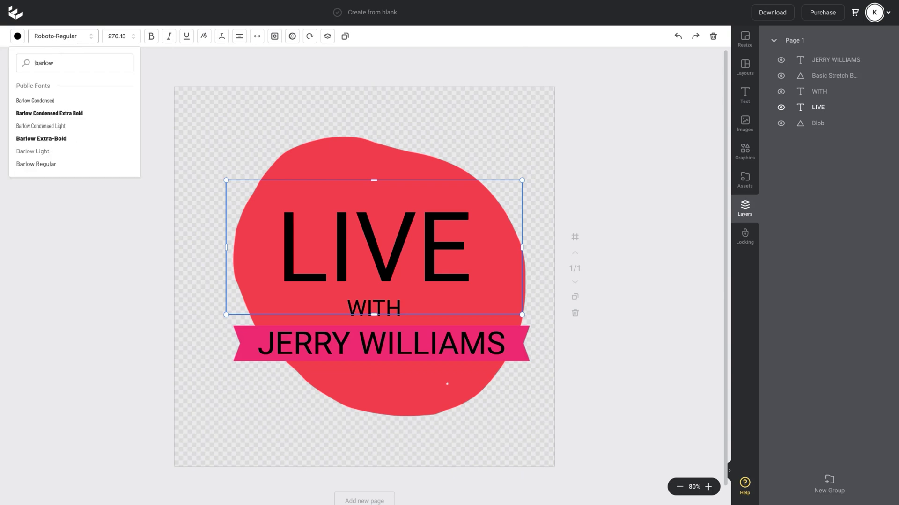
left_click(71, 116)
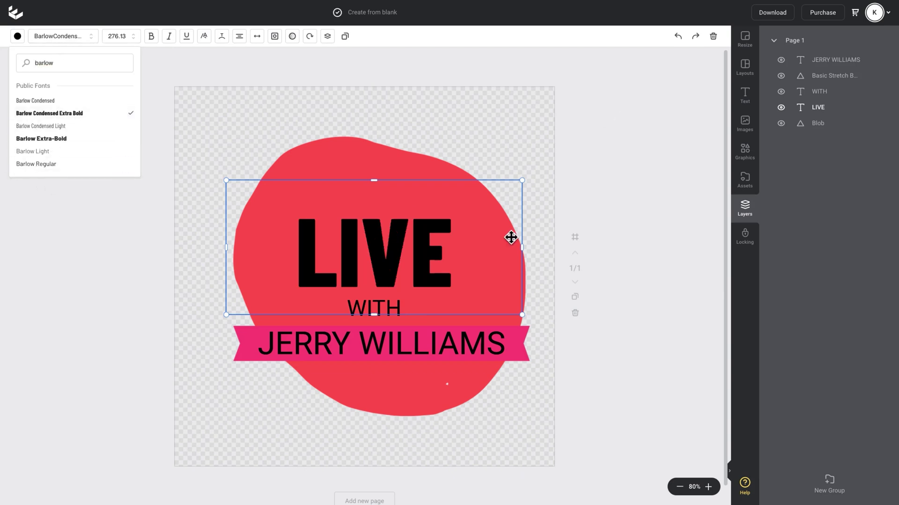
Enlarge LIVE to size 448.41 and centre it in the blob's upper part
left_click_drag(522, 180, 500, 190)
left_click_drag(504, 256, 367, 254)
left_click_drag(369, 192, 510, 126)
left_click_drag(420, 224, 456, 236)
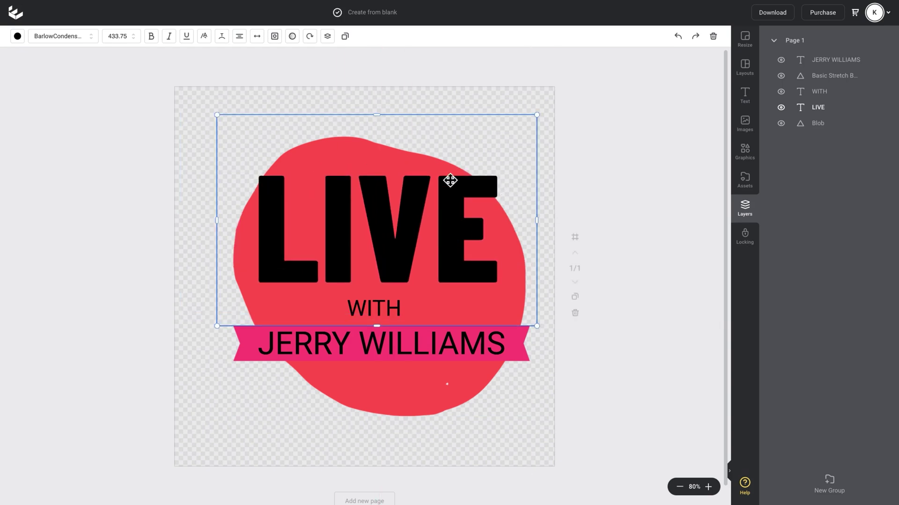
left_click_drag(218, 119, 206, 110)
left_click_drag(365, 175, 445, 200)
Change the WITH and name lines from Roboto to Poppins Regular
left_click(393, 322)
left_click(414, 346, "shift")
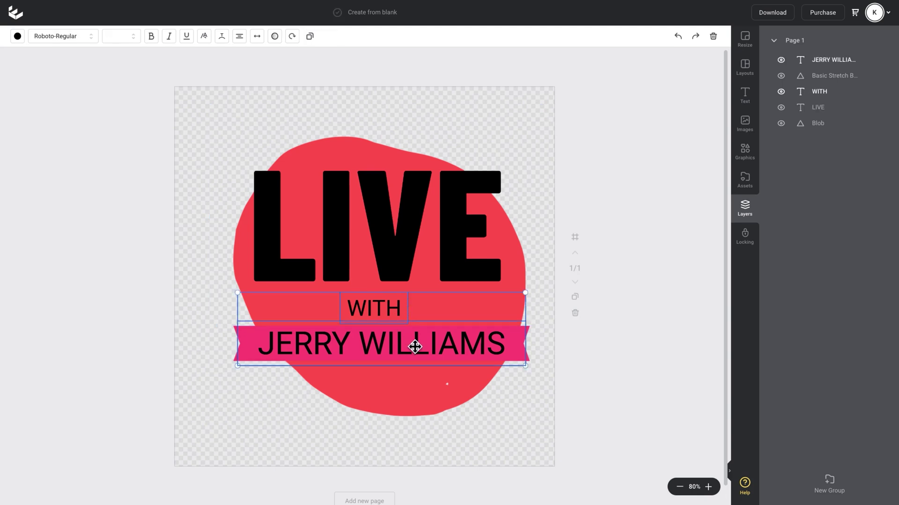
left_click(67, 39)
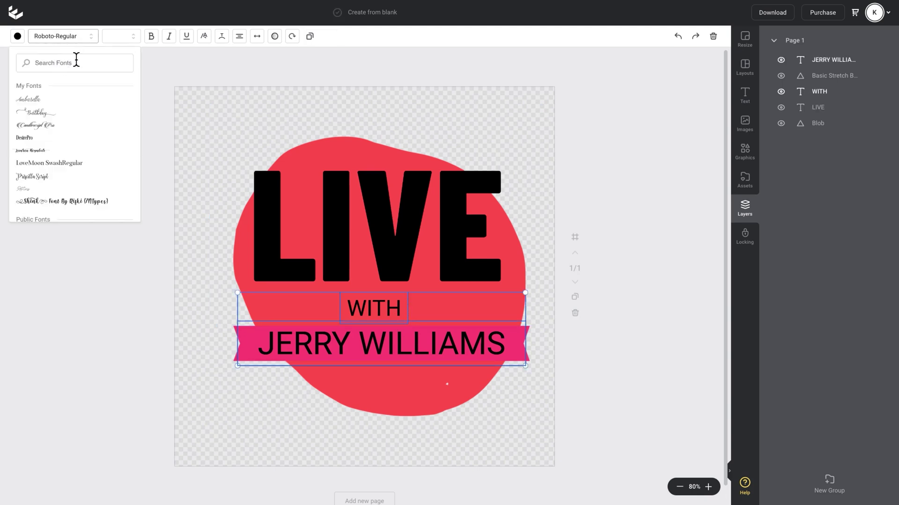
type("pop")
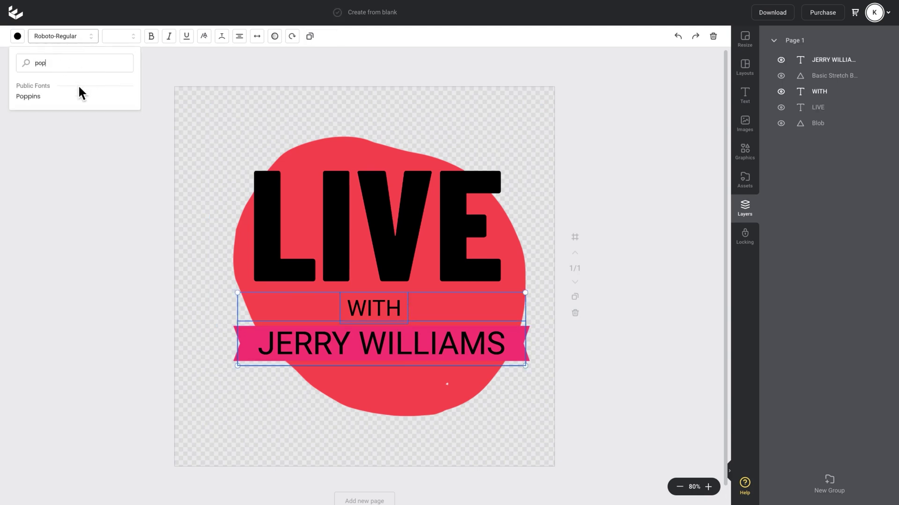
left_click(74, 97)
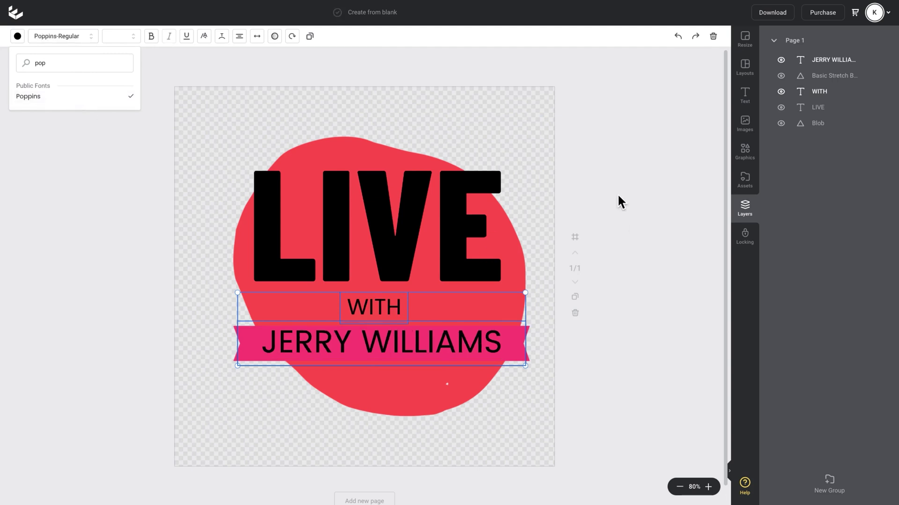
left_click(588, 223)
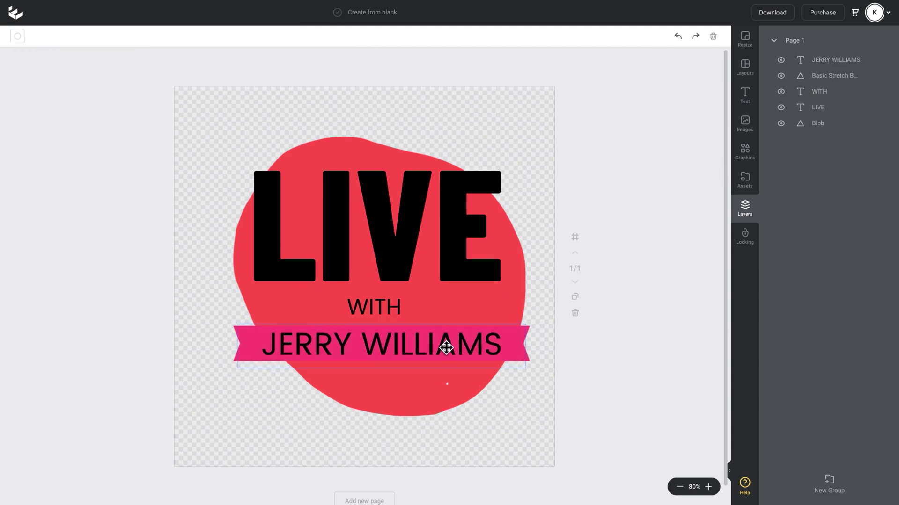
left_click(387, 307)
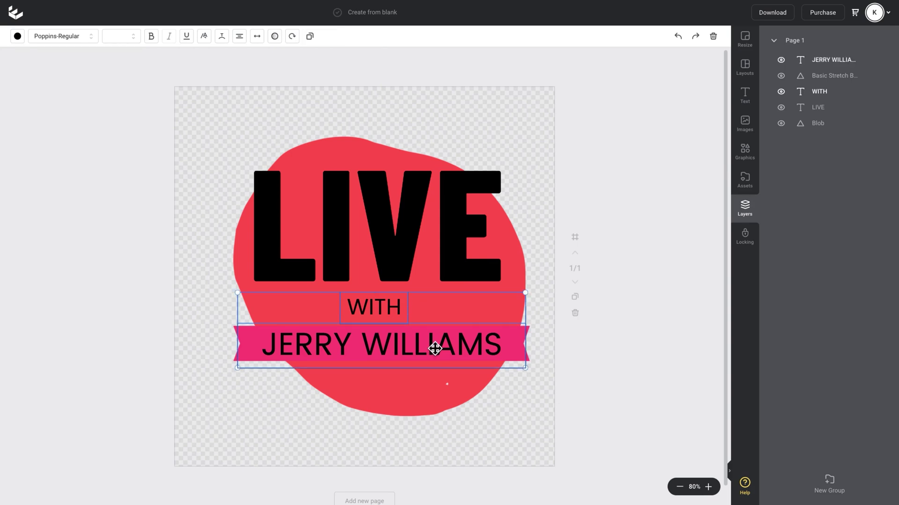
left_click(632, 363)
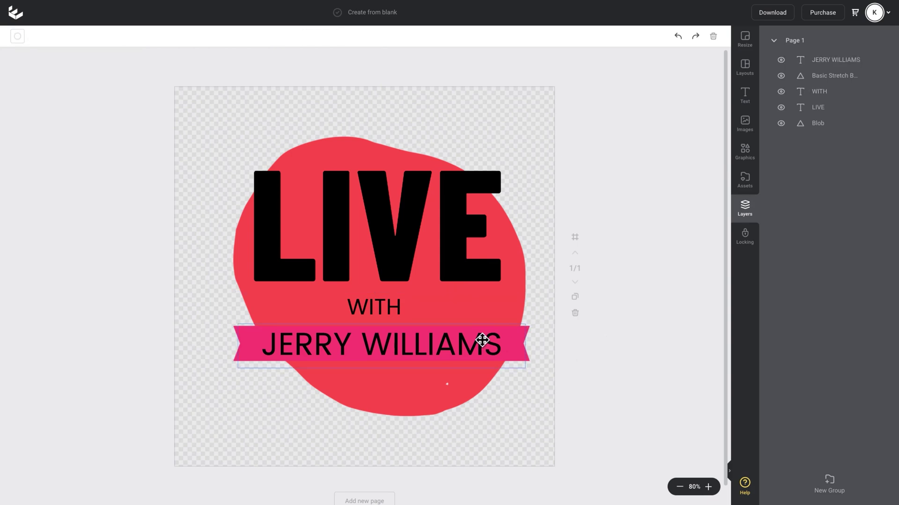
left_click(345, 351)
left_click(152, 37)
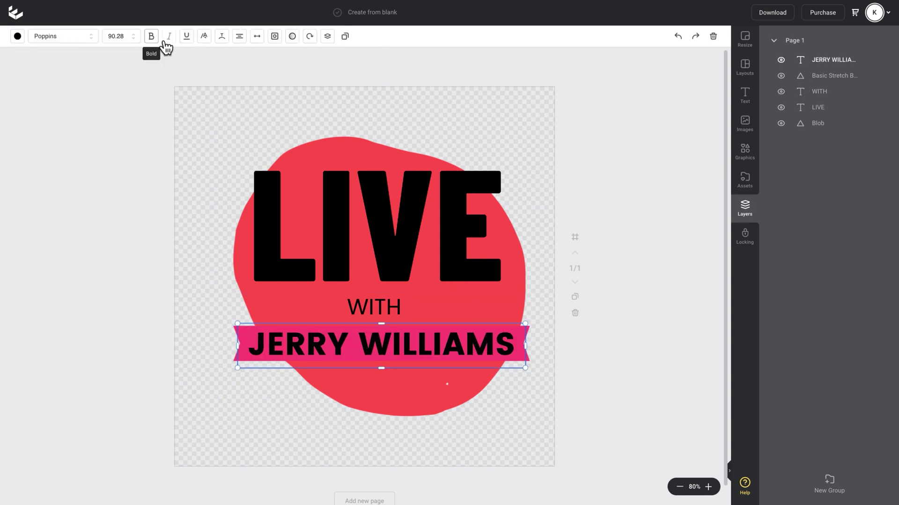
left_click(614, 205)
Nudge the LIVE text slightly left and down
left_click(368, 357)
left_click(551, 343)
left_click_drag(371, 206, 369, 208)
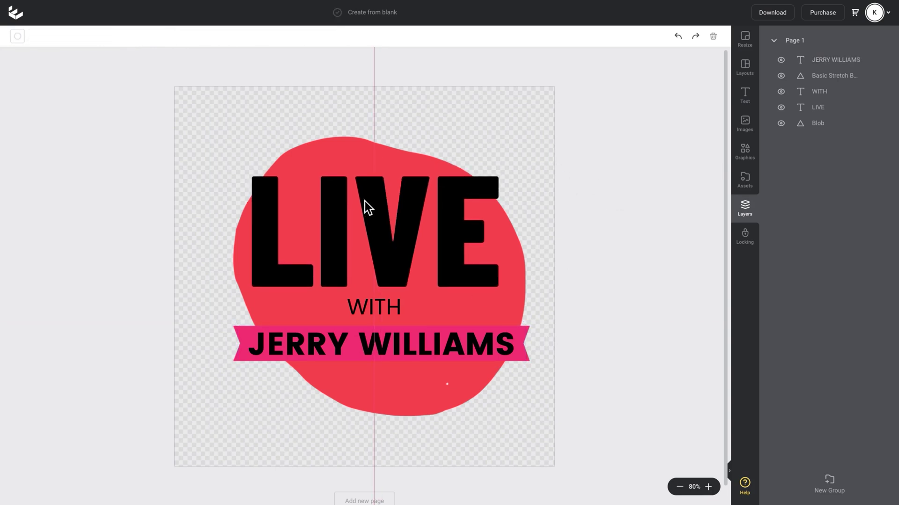
left_click(401, 354)
left_click(240, 338)
left_click(373, 315, "shift")
left_click(381, 265, "shift")
left_click_drag(381, 237, 406, 259)
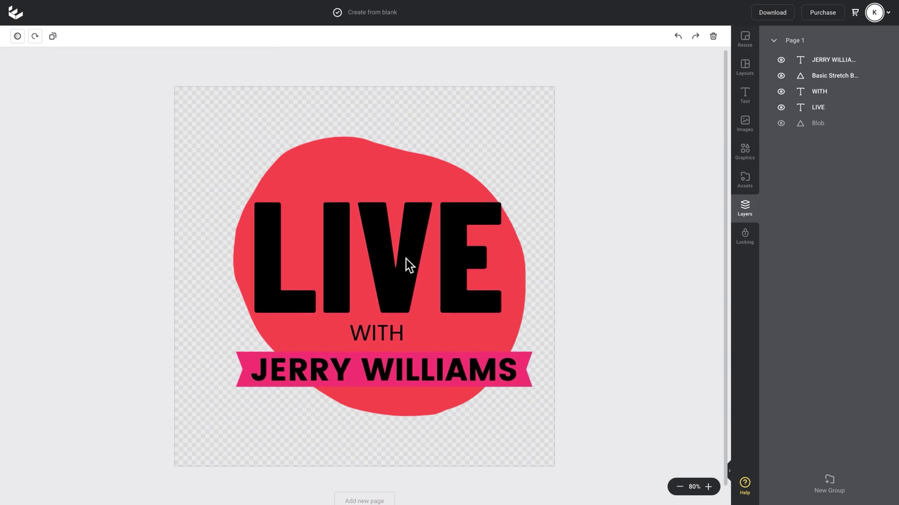
Add the wifi-signal graphic from a 'live' graphics search and place it atop the blob above LIVE
left_click(617, 142)
left_click(747, 152)
left_click(843, 49)
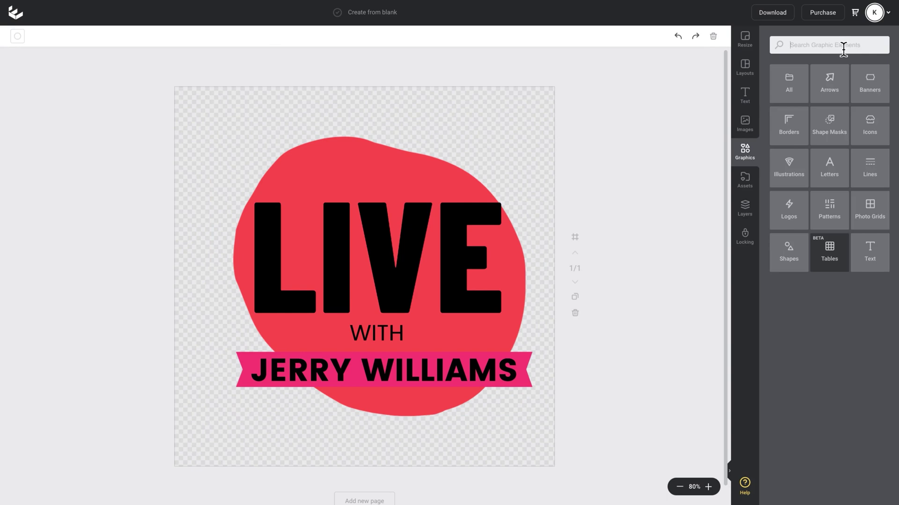
type("live")
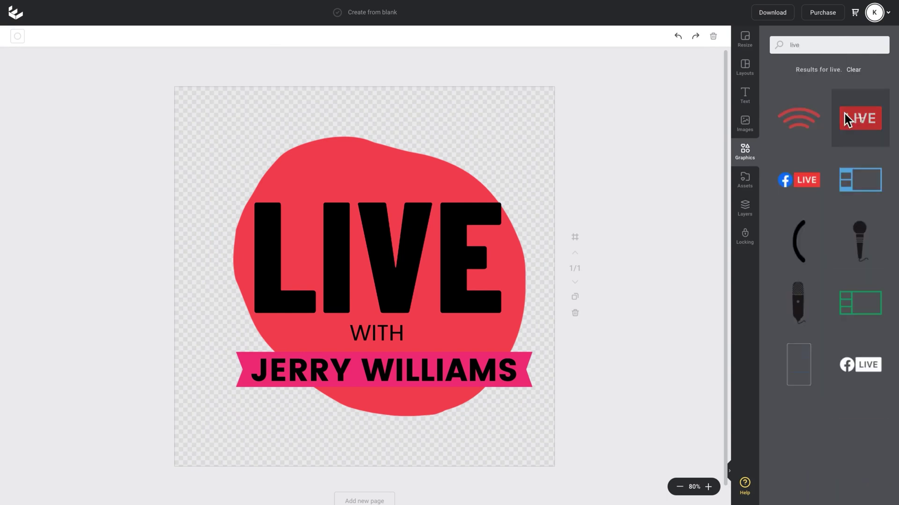
left_click(819, 125)
left_click_drag(387, 297, 389, 183)
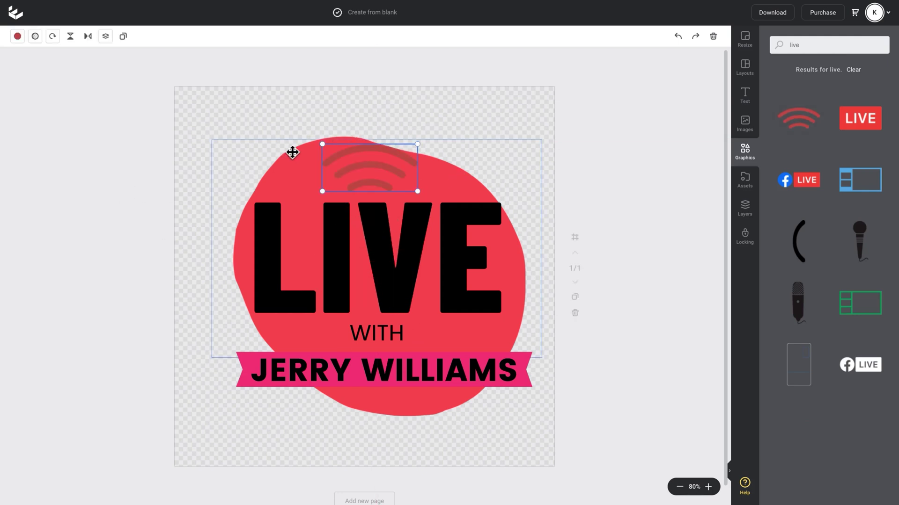
left_click(422, 406)
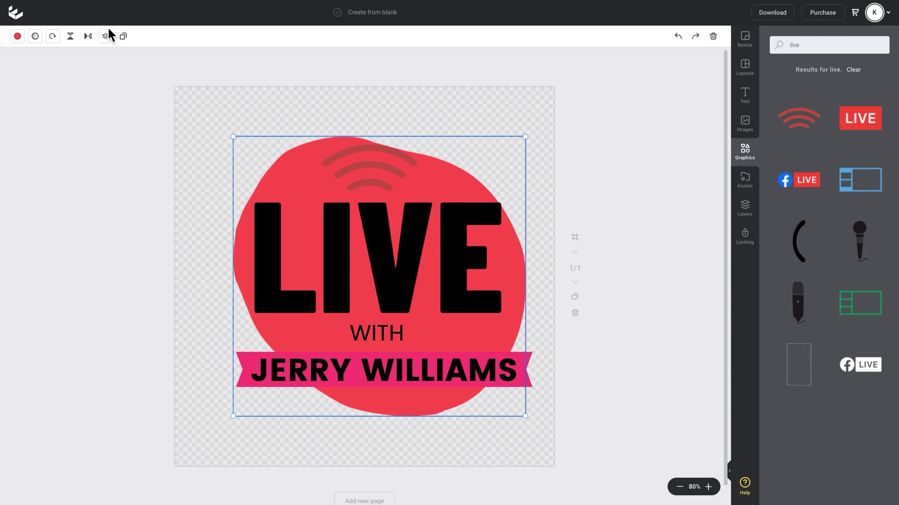
Rotate the red blob to 212
left_click(68, 41)
left_click_drag(63, 69, 87, 87)
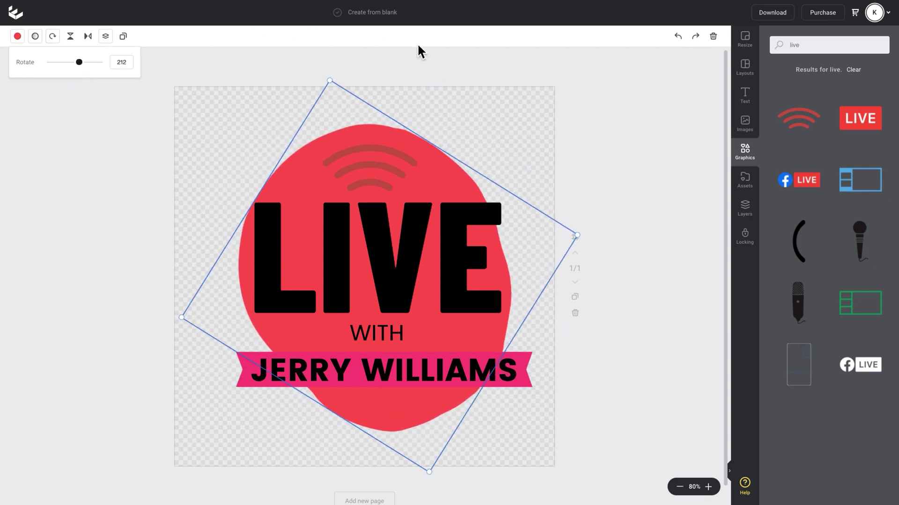
left_click(507, 107)
left_click(508, 107)
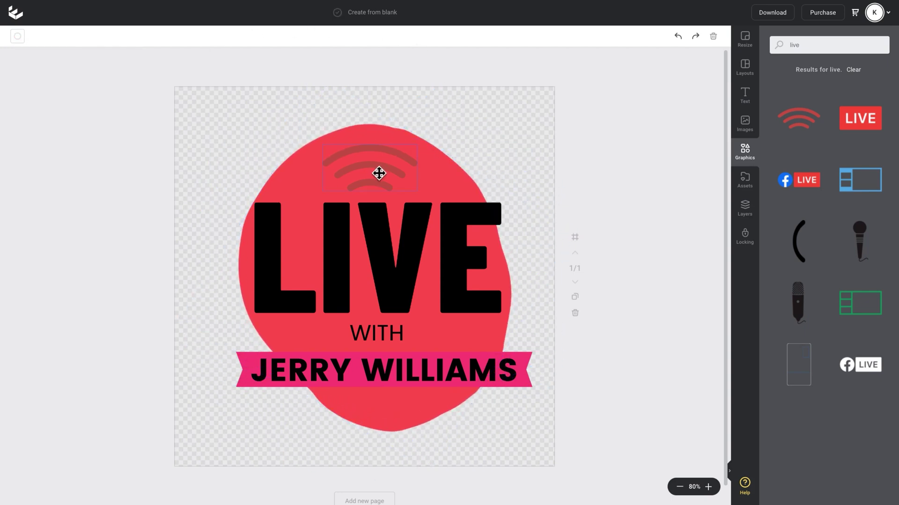
Colour the wifi arcs white (FFFFFF) with the custom colour picker
left_click(373, 169)
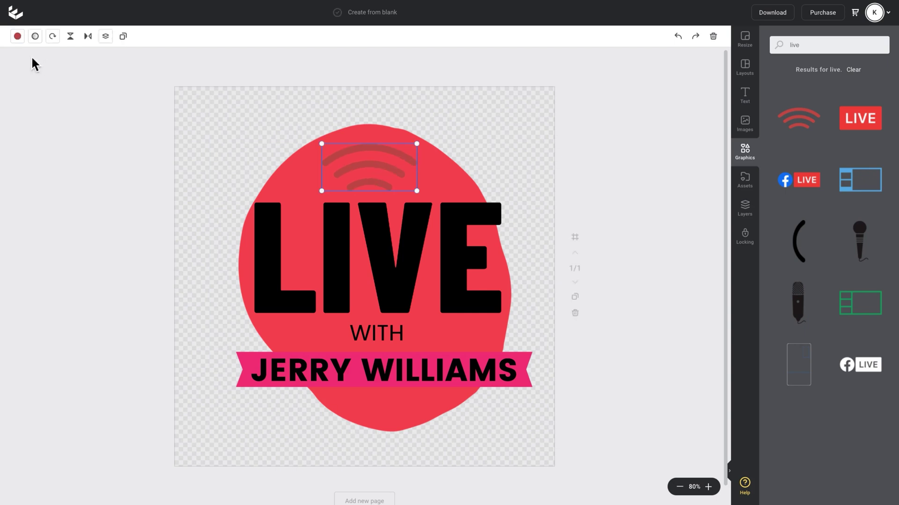
left_click(17, 37)
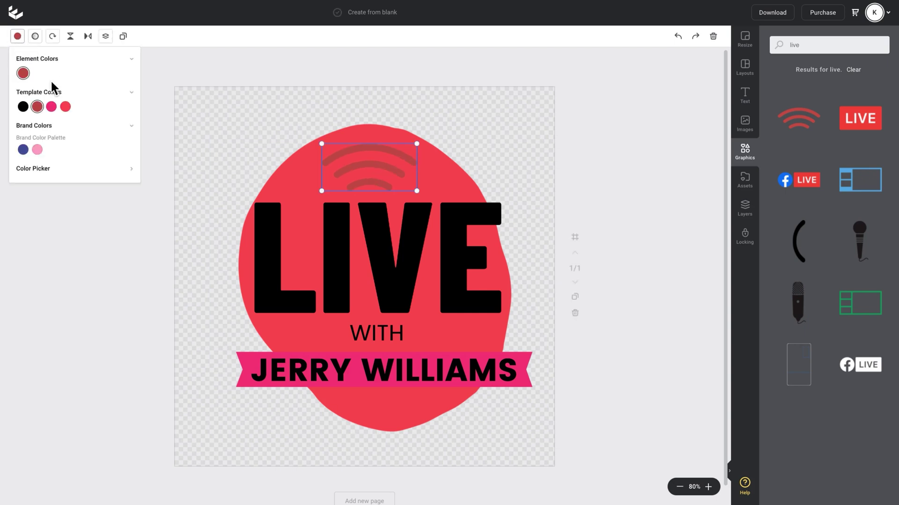
left_click(52, 173)
left_click_drag(74, 155, 29, 123)
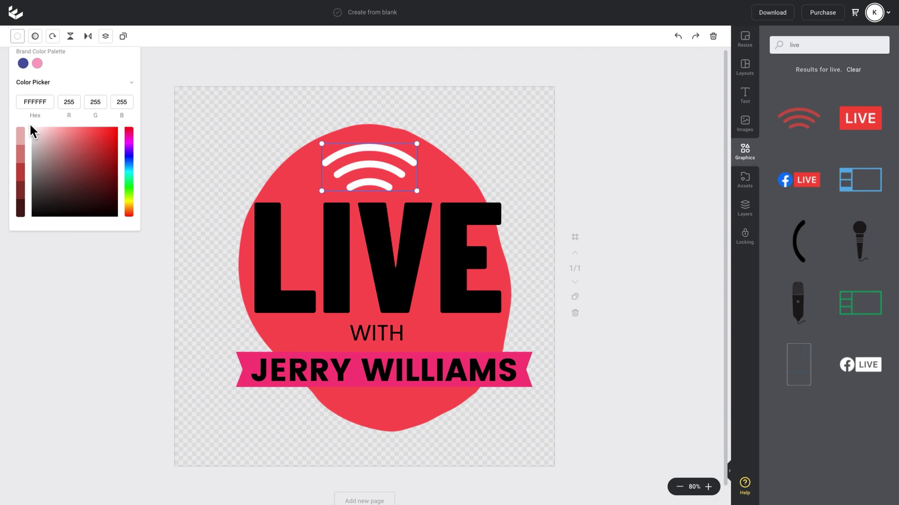
left_click(286, 112)
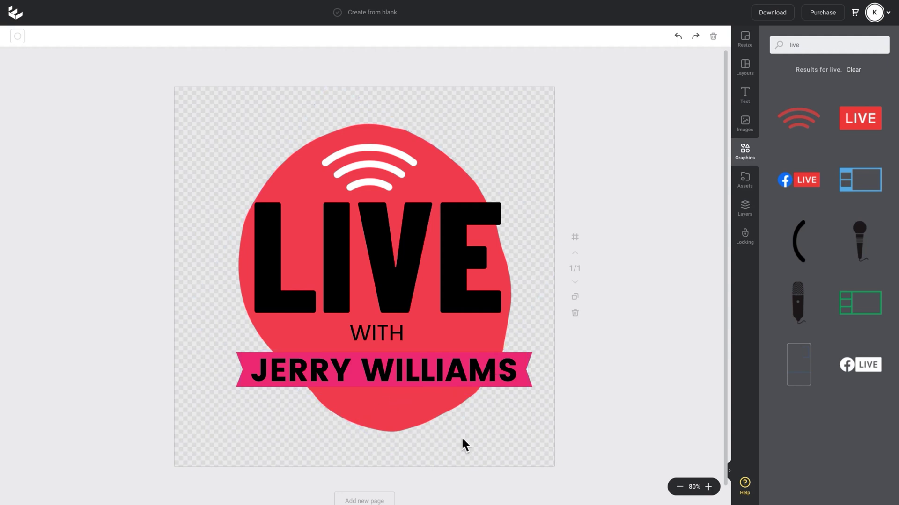
Make the blob navy blue and the LIVE text pink using the brand swatches
left_click(399, 431)
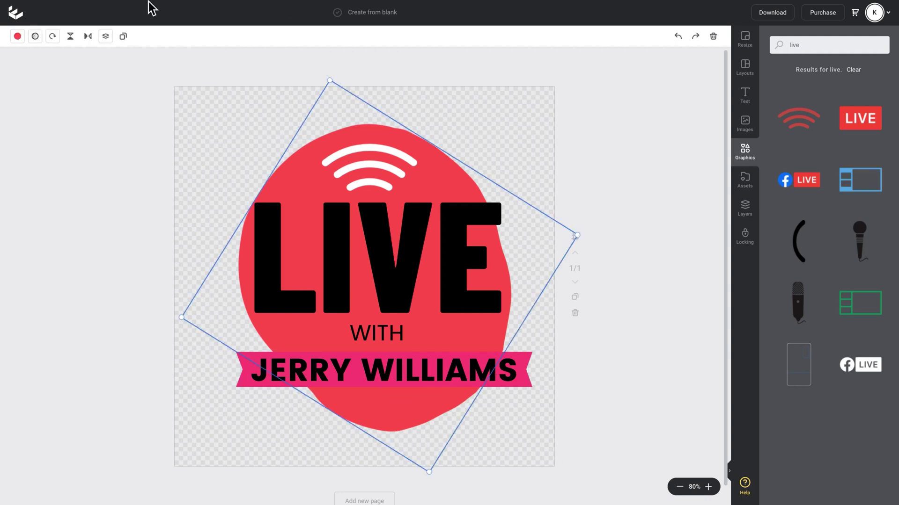
left_click(22, 39)
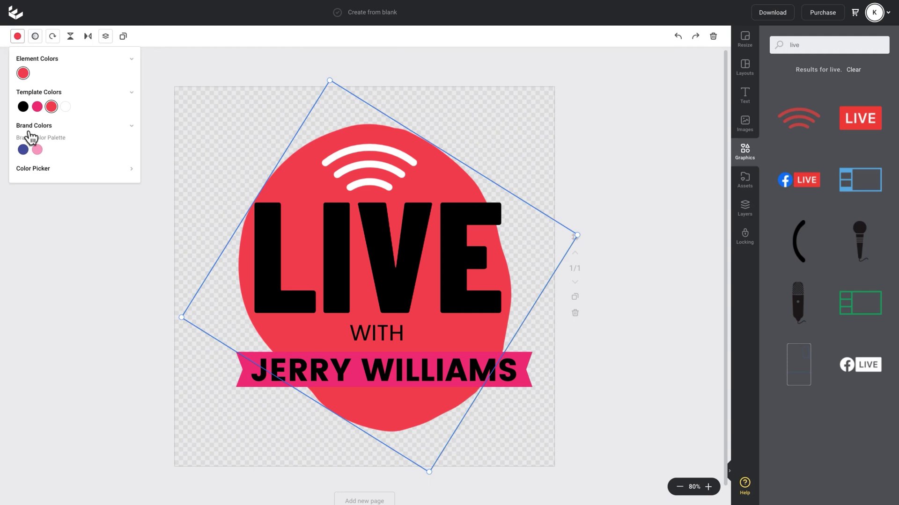
left_click(27, 154)
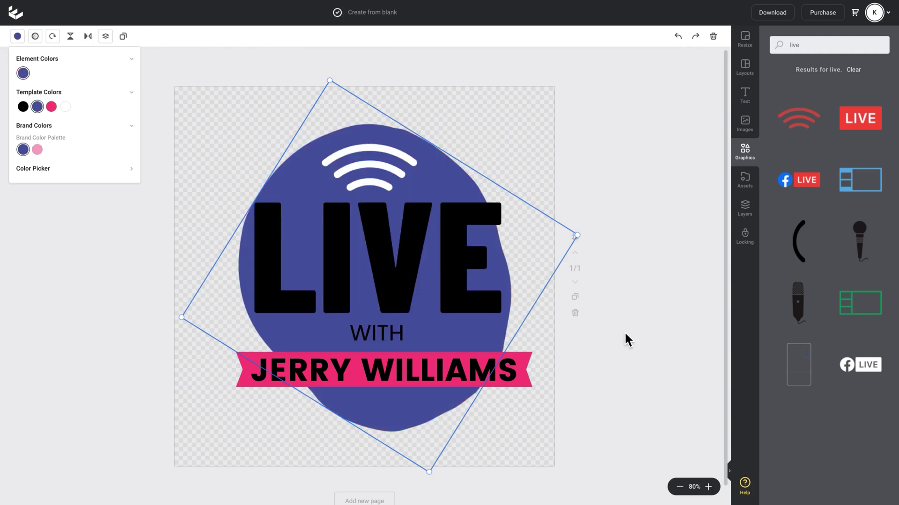
left_click(411, 255)
left_click(18, 38)
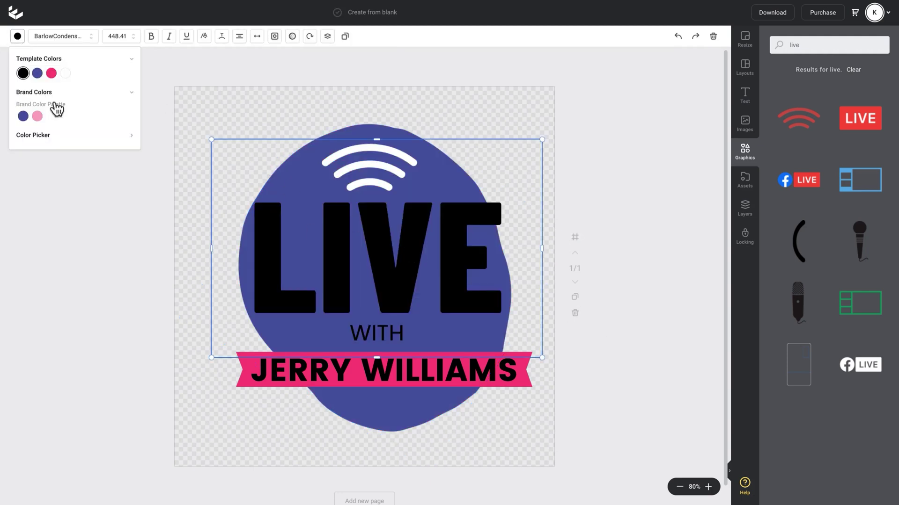
left_click(38, 117)
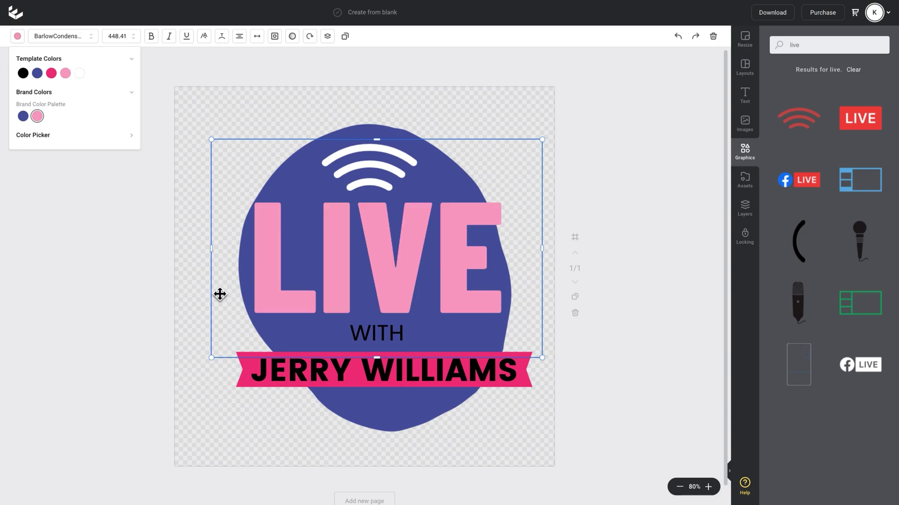
left_click(533, 387)
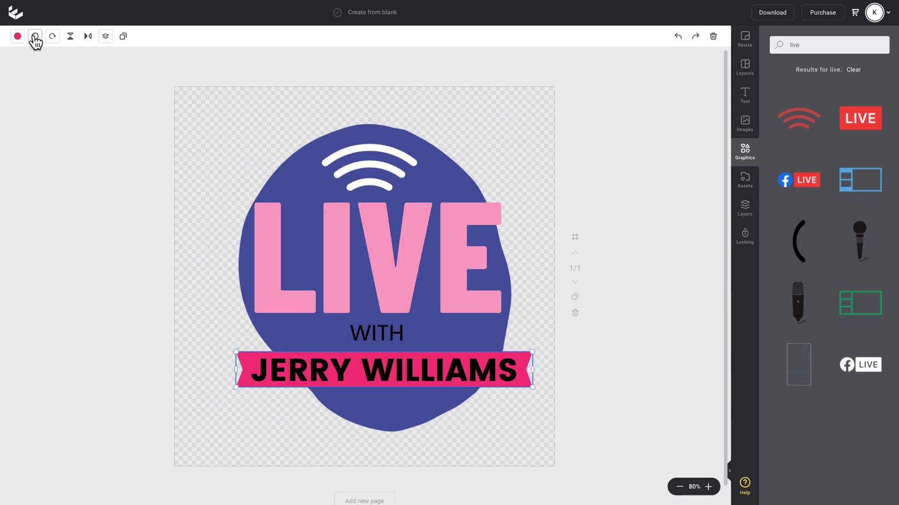
left_click(18, 36)
left_click(79, 107)
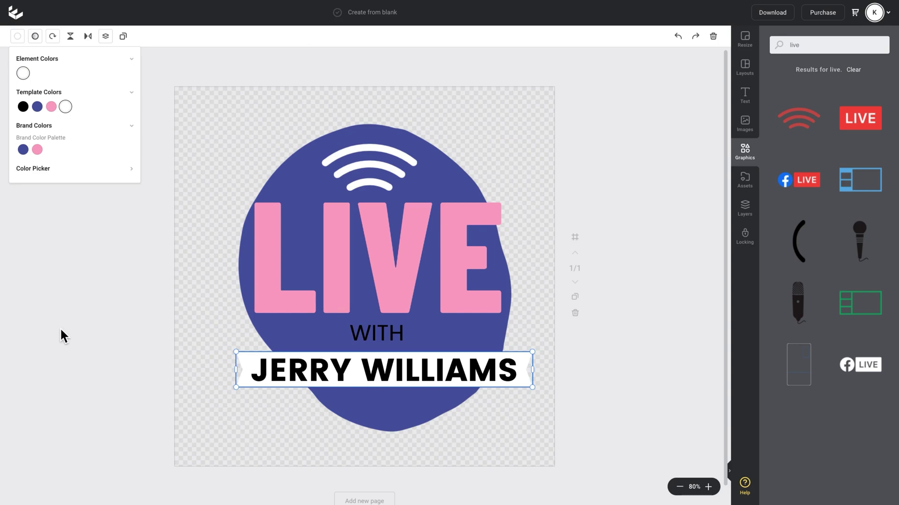
left_click(60, 330)
left_click_drag(401, 313, 397, 276)
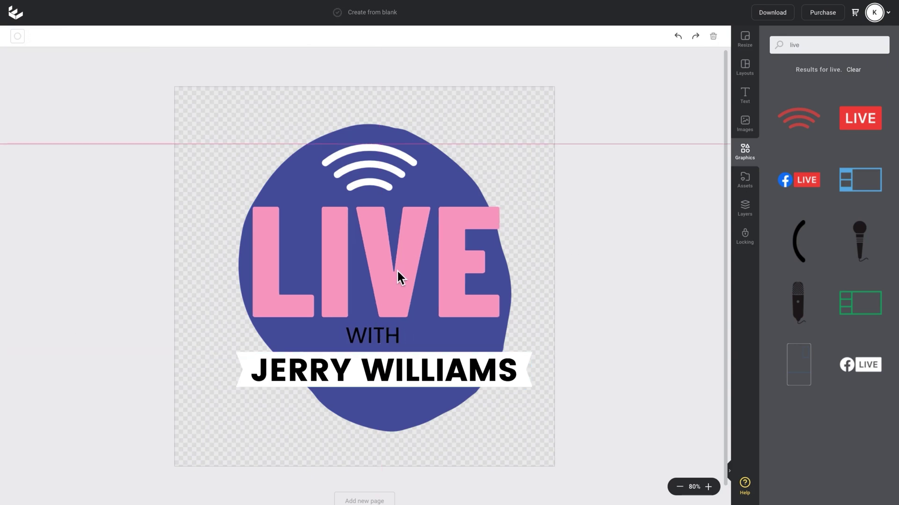
left_click(319, 245)
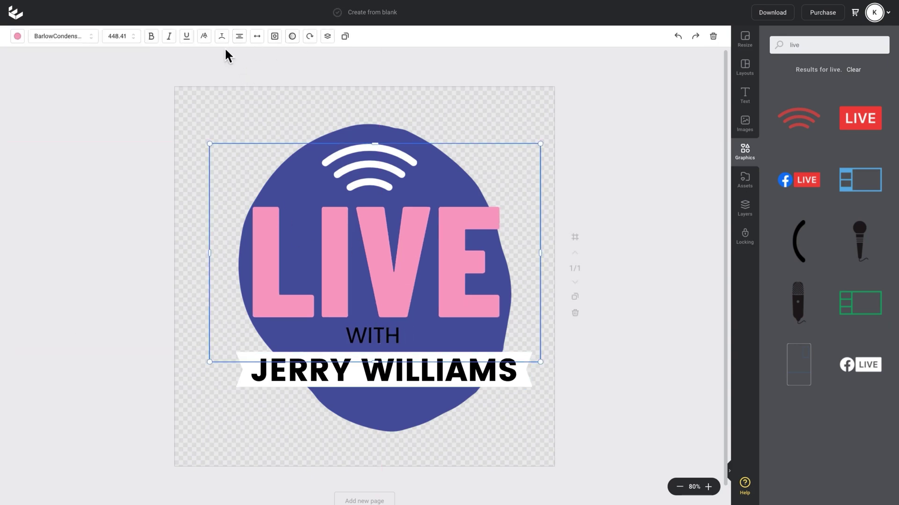
Give LIVE a black hard shadow with distance 10 at 135 degrees
left_click(205, 39)
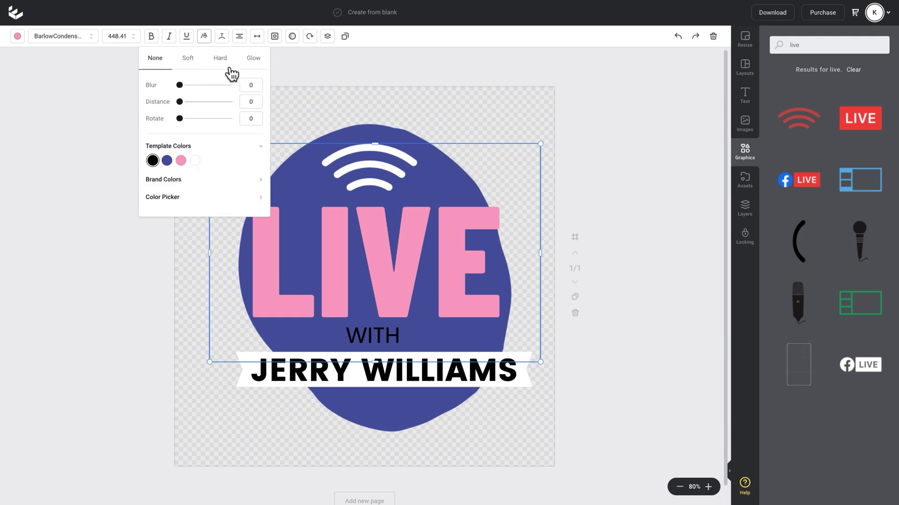
left_click(221, 59)
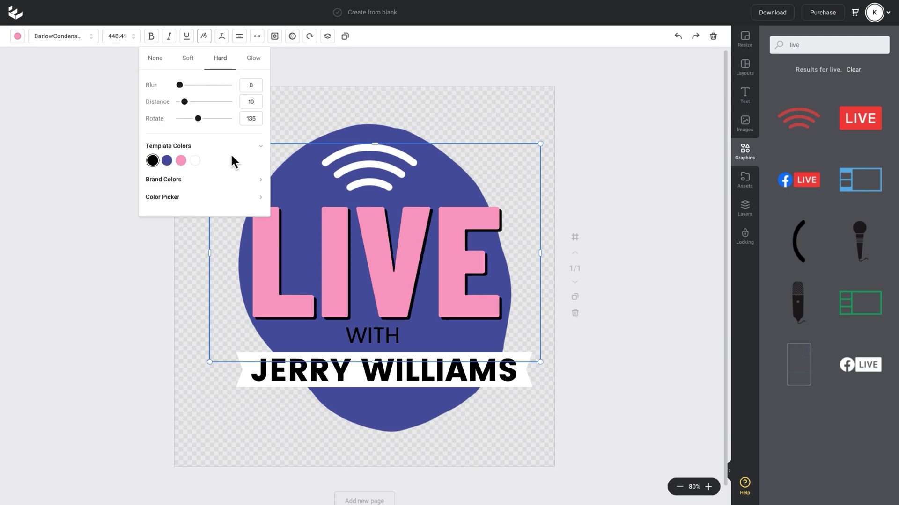
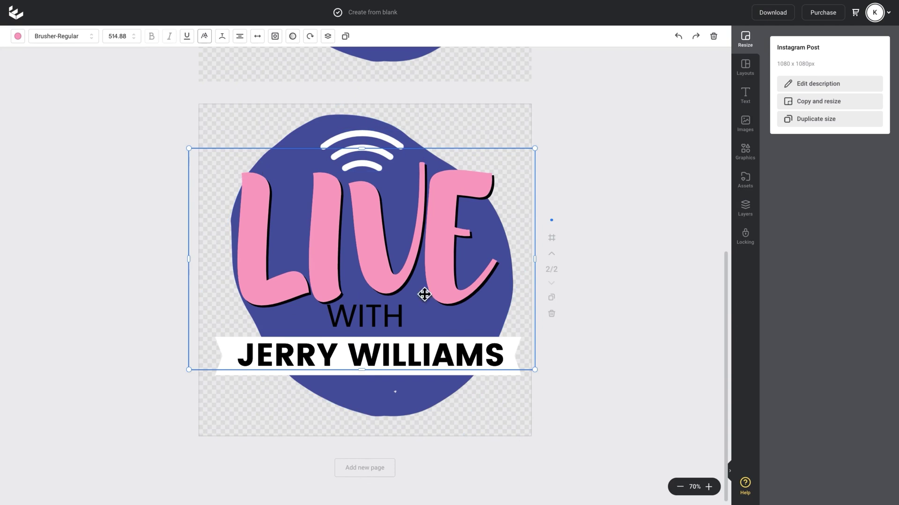
Duplicate page 2 to create a third badge page
left_click(614, 206)
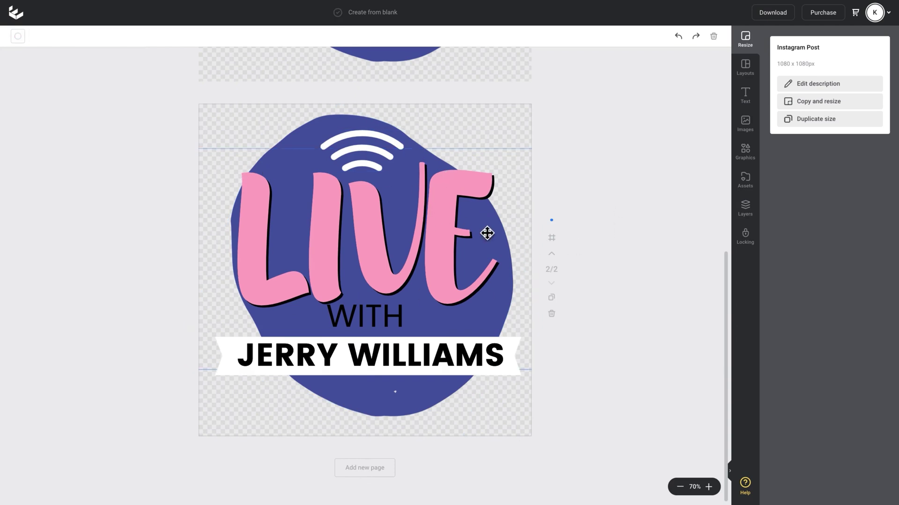
left_click(560, 303)
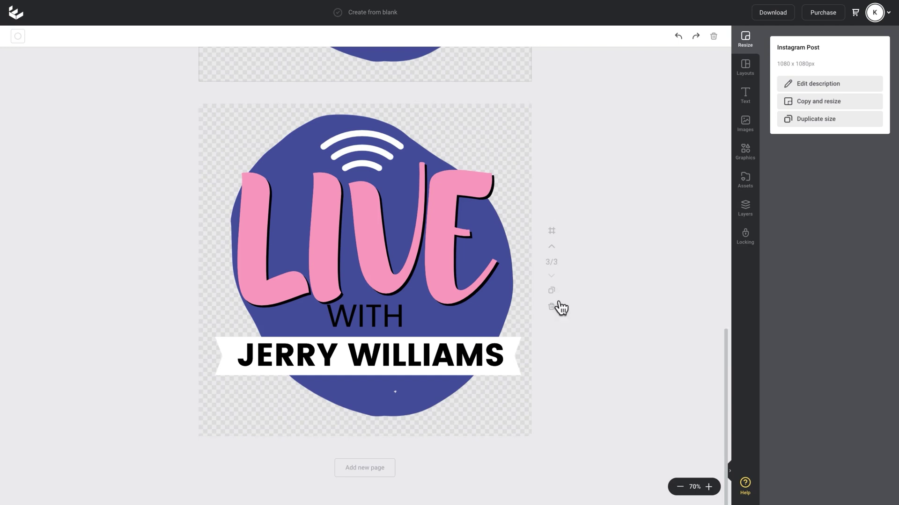
scroll(504, 262, "up", 3)
scroll(506, 193, "down", 6)
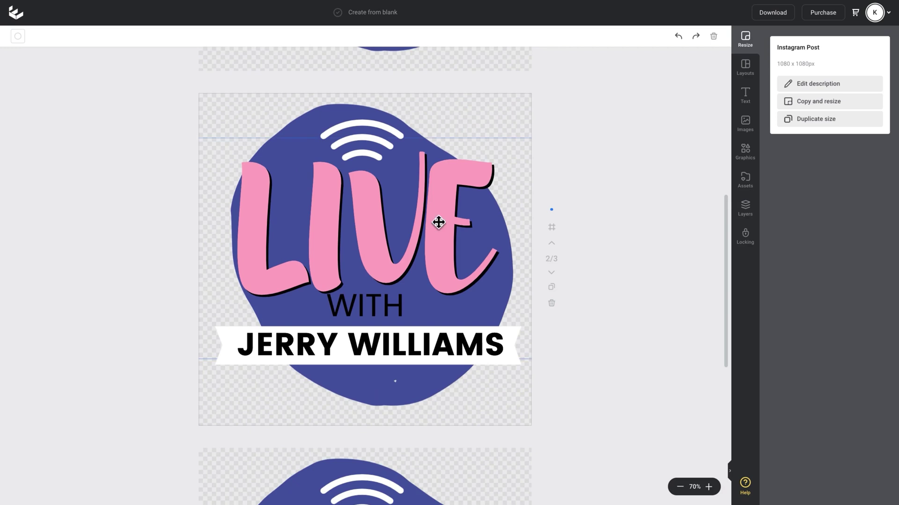
scroll(478, 253, "down", 5)
Change the page 3 LIVE lettering to the Limelight font
left_click(420, 299)
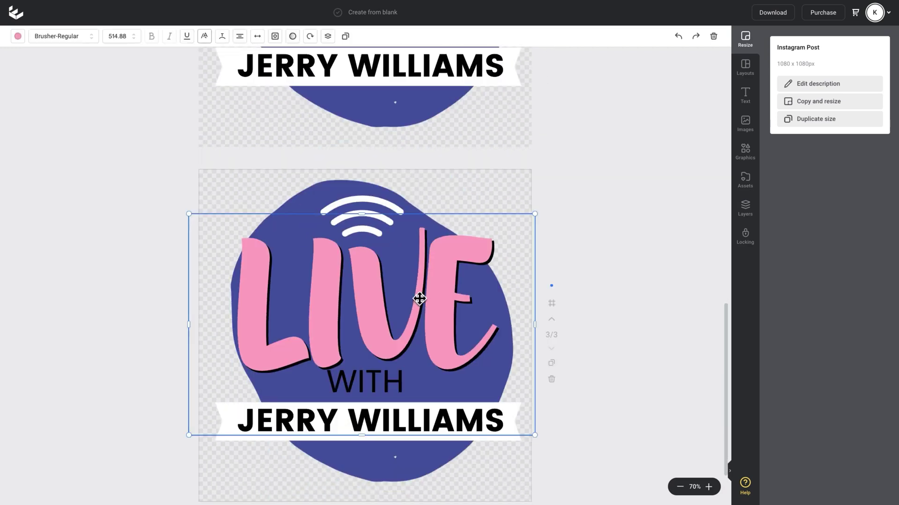
left_click(60, 37)
left_click(49, 63)
type("lime")
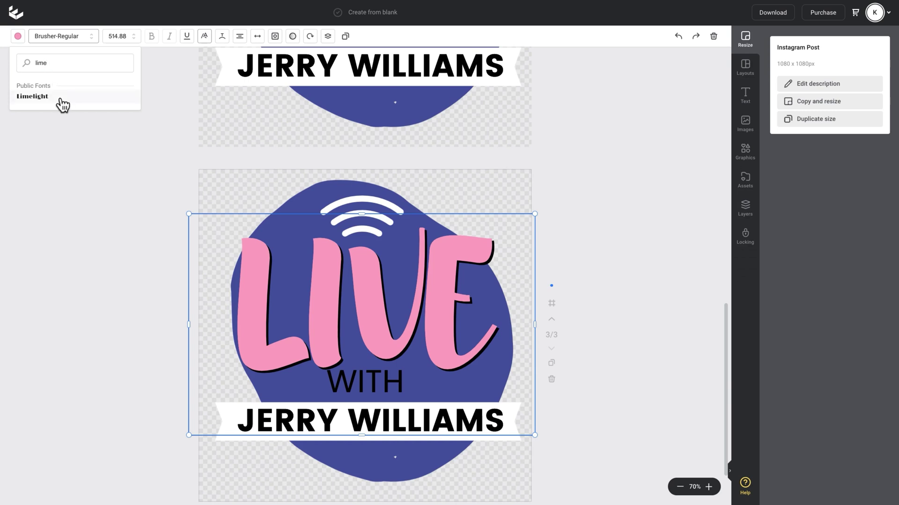
left_click(61, 99)
Shrink the Limelight LIVE text slightly and recentre it on the blob
left_click_drag(452, 304, 453, 313)
left_click_drag(536, 204, 527, 221)
left_click_drag(496, 305, 490, 299)
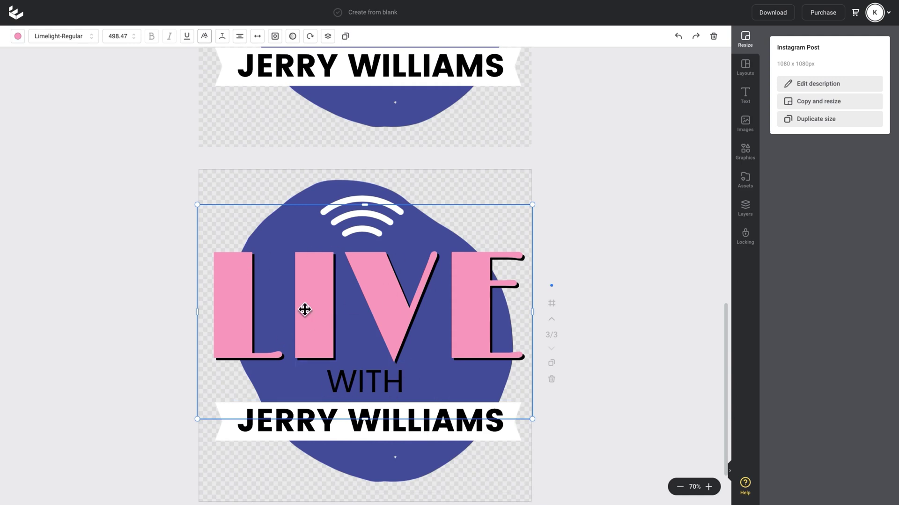
scroll(404, 253, "up", 5)
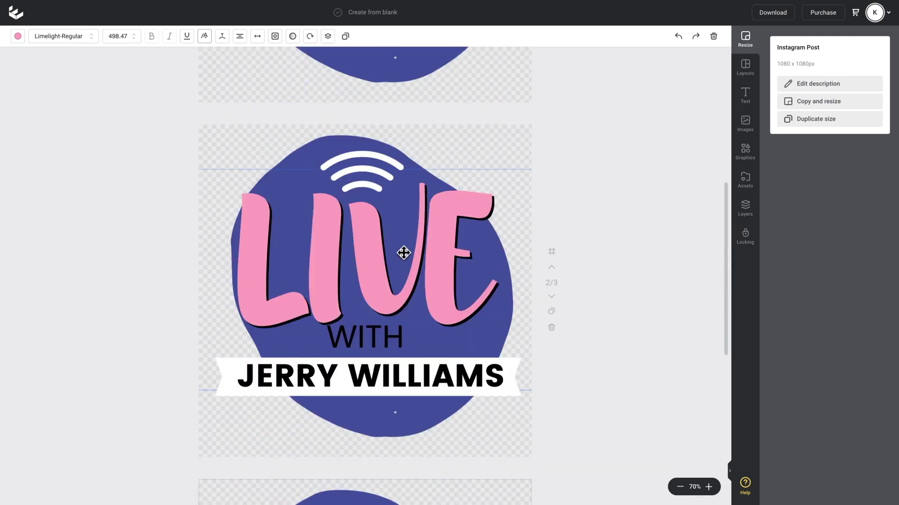
scroll(403, 252, "up", 5)
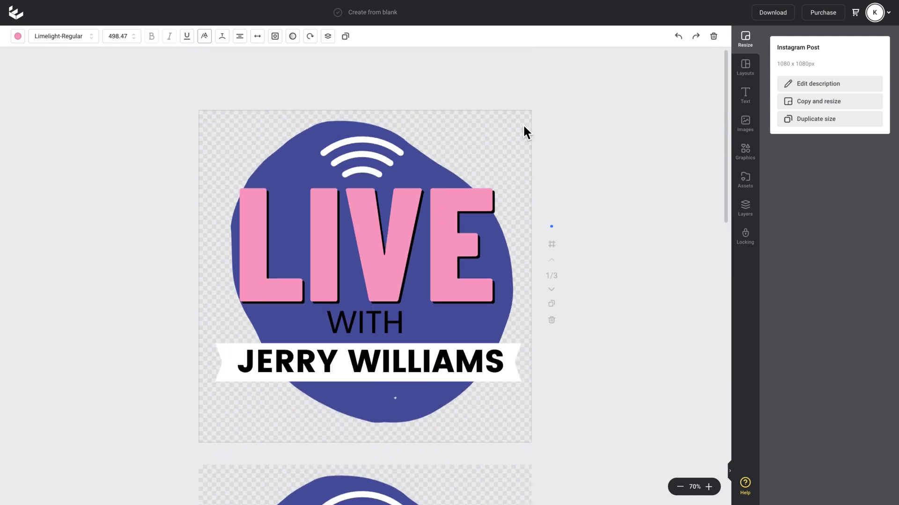
scroll(527, 129, "down", 1)
scroll(482, 115, "down", 1)
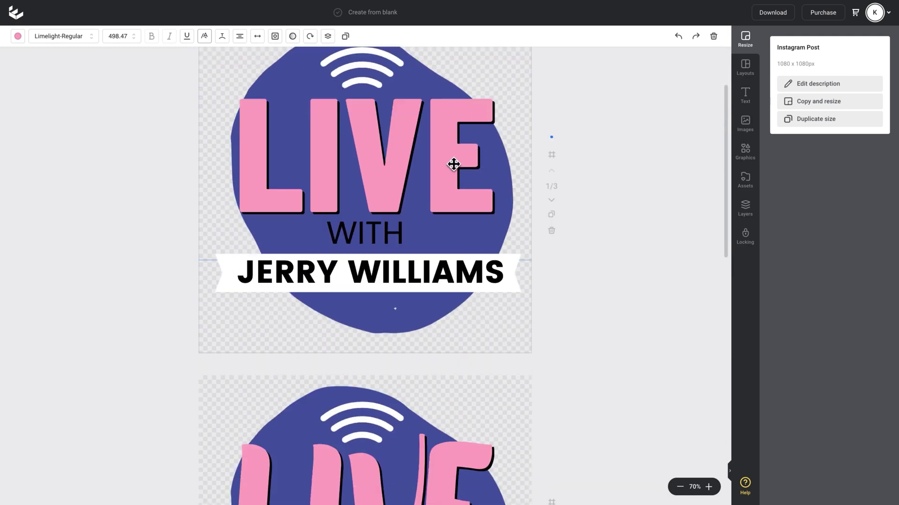
scroll(428, 147, "down", 1)
scroll(427, 146, "up", 3)
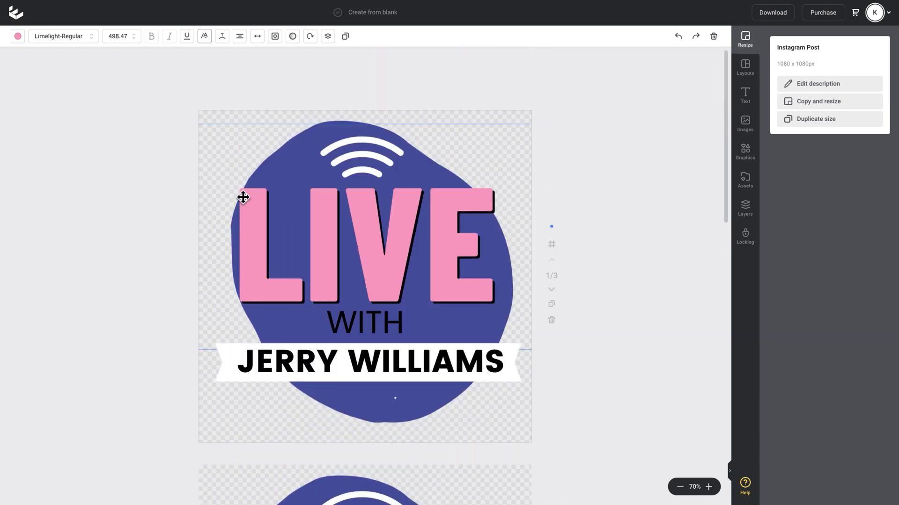
scroll(445, 238, "down", 5)
scroll(560, 268, "down", 5)
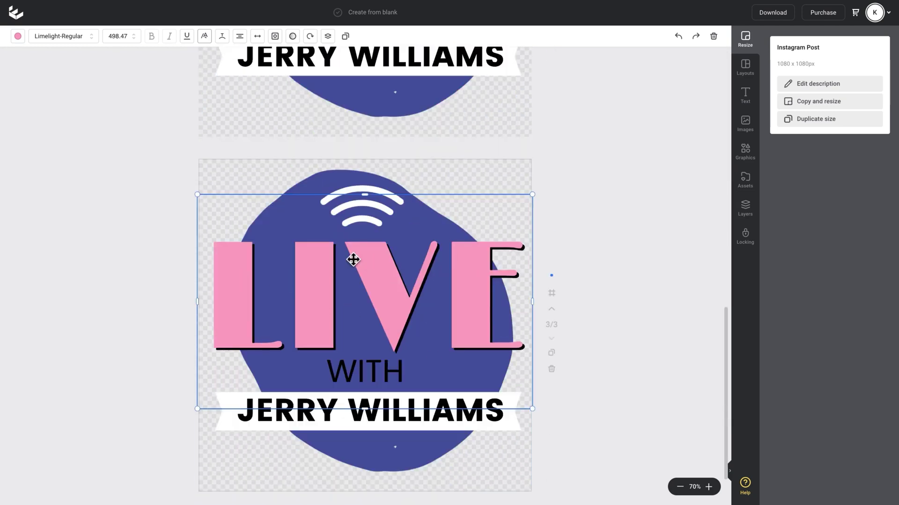
left_click(772, 14)
Export a Fast-speed GIF, Create-from-blank-instagram1080 (1).gif, and reveal it in Finder
left_click(829, 189)
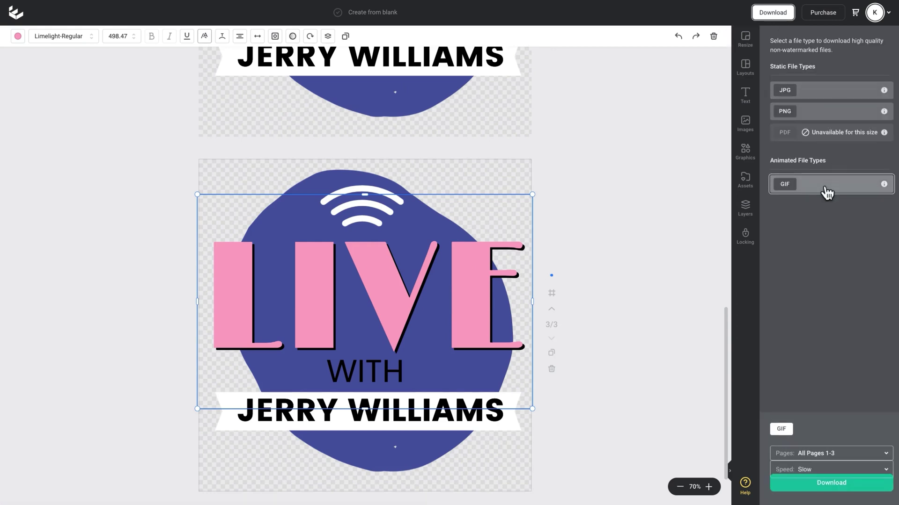
left_click(837, 466)
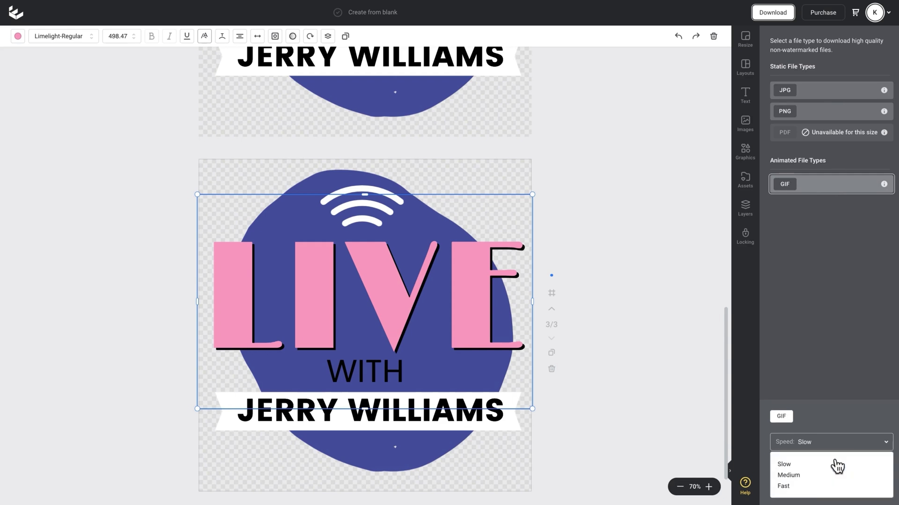
left_click(806, 496)
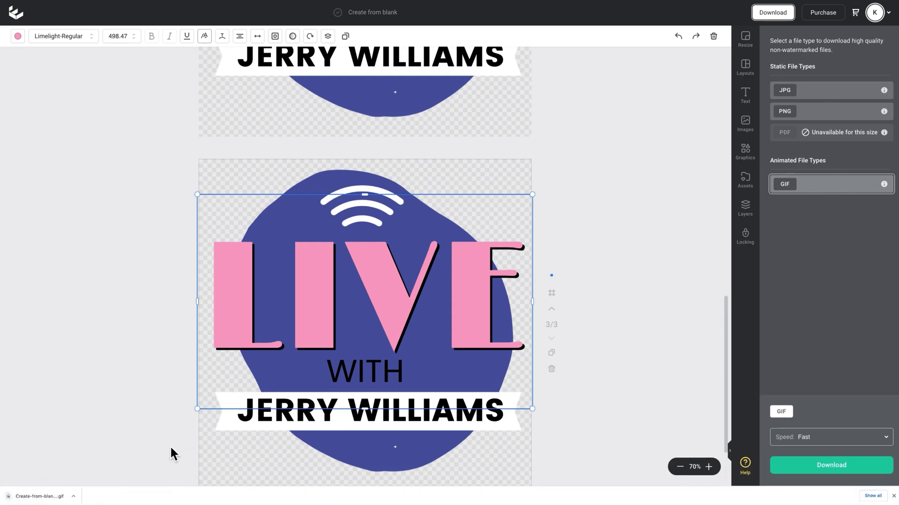
left_click(73, 496)
left_click(121, 489)
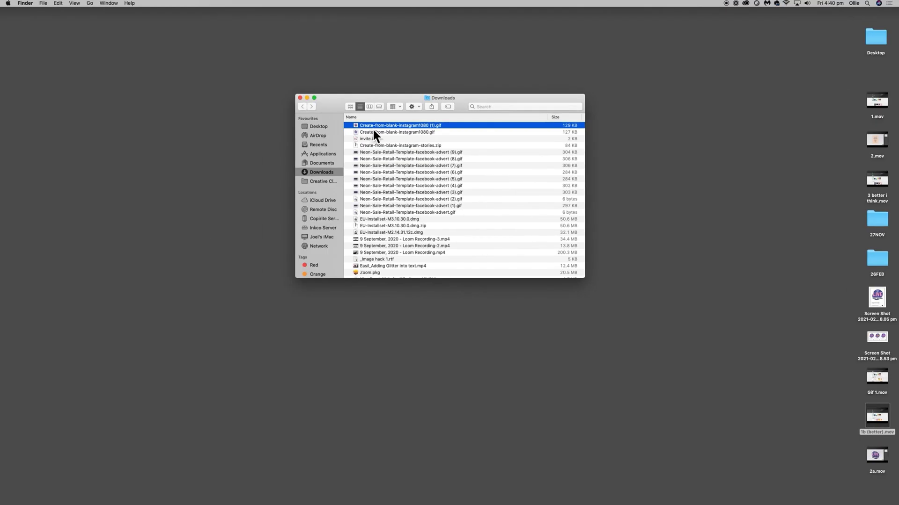
Switch from Finder back to Chrome to reach the Easil editor
left_click(585, 496)
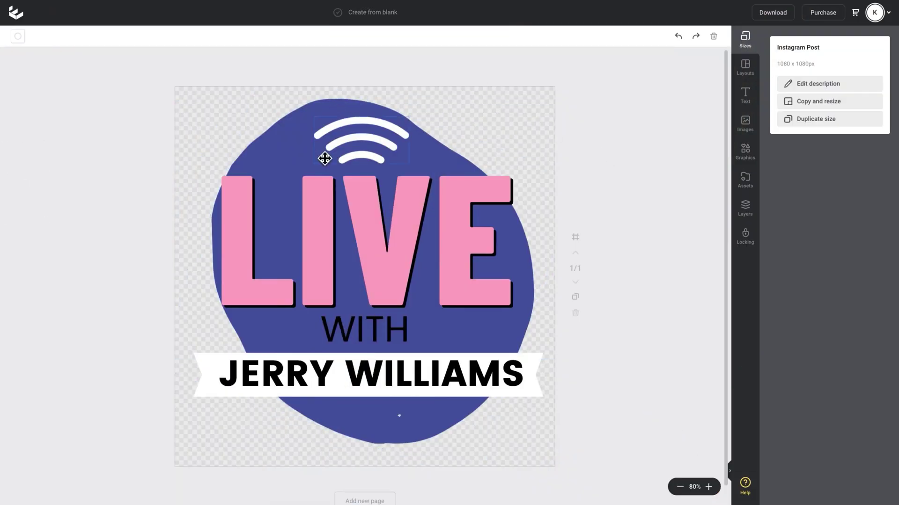
Duplicate the LIVE WITH badge page as page 2
left_click(584, 301)
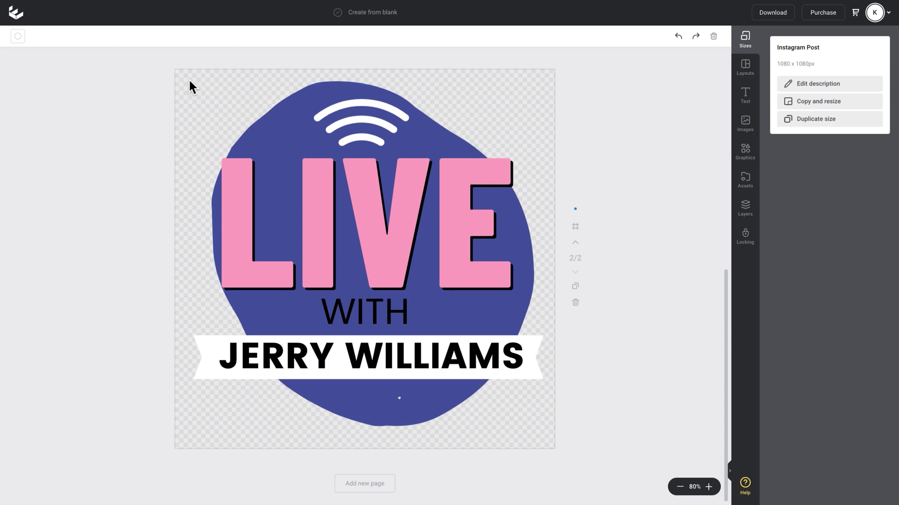
left_click_drag(187, 84, 540, 389)
left_click(636, 226)
Select the Sound, name text, banner, WITH, LIVE and Blob layers of page 2
left_click(747, 211)
left_click(825, 187)
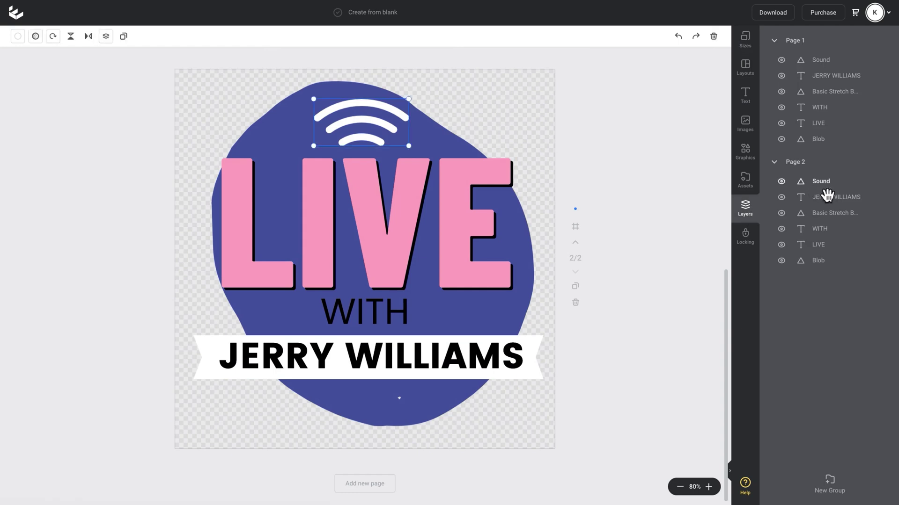
left_click(838, 197, "shift")
left_click(836, 213, "shift")
left_click(828, 230, "shift")
left_click(828, 245, "shift")
left_click(827, 261, "shift")
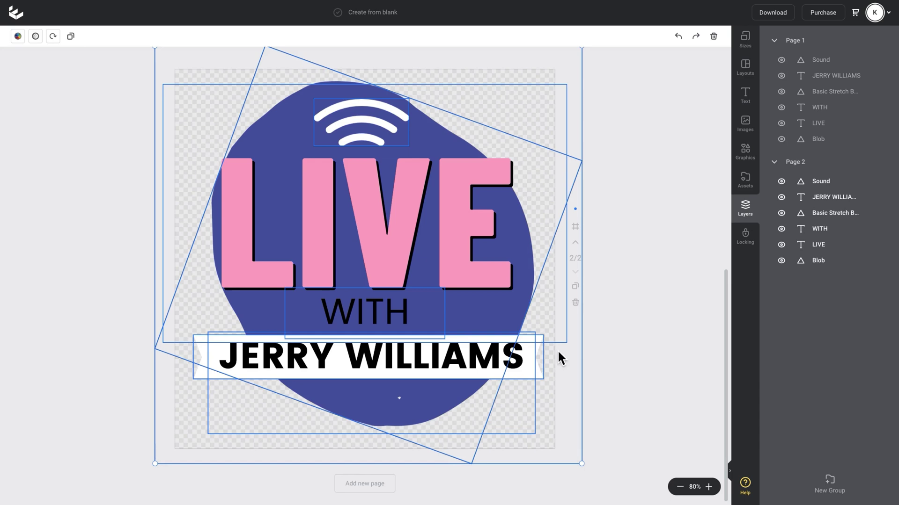
Shrink the selected page 2 badge proportionally from two opposite corners
left_click_drag(570, 449, 551, 434)
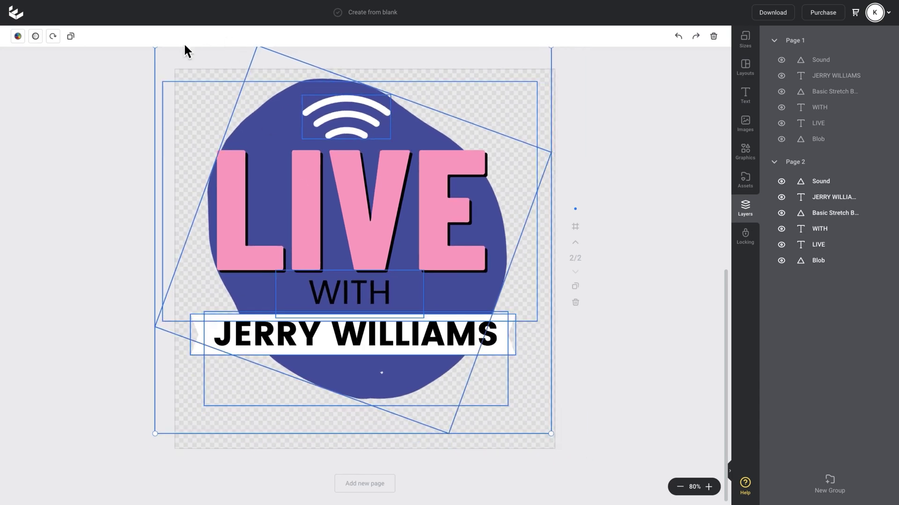
left_click_drag(157, 49, 178, 63)
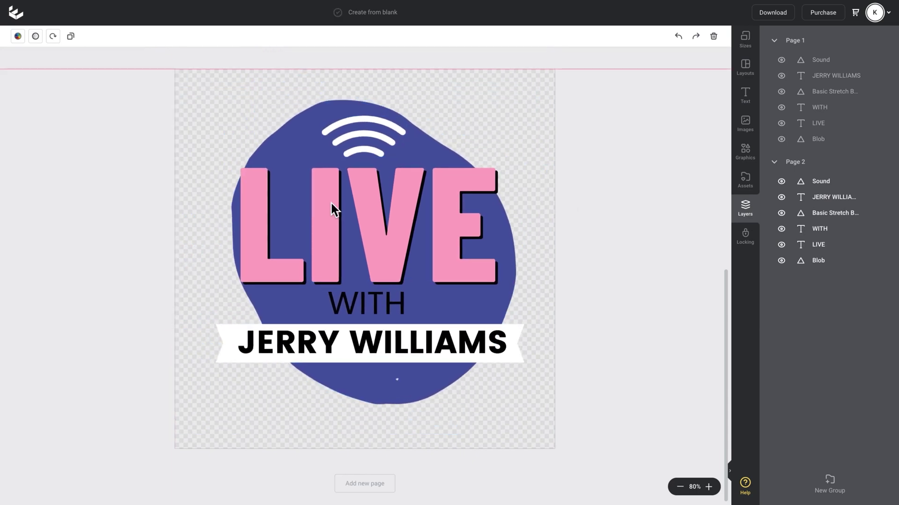
scroll(610, 232, "up", 8)
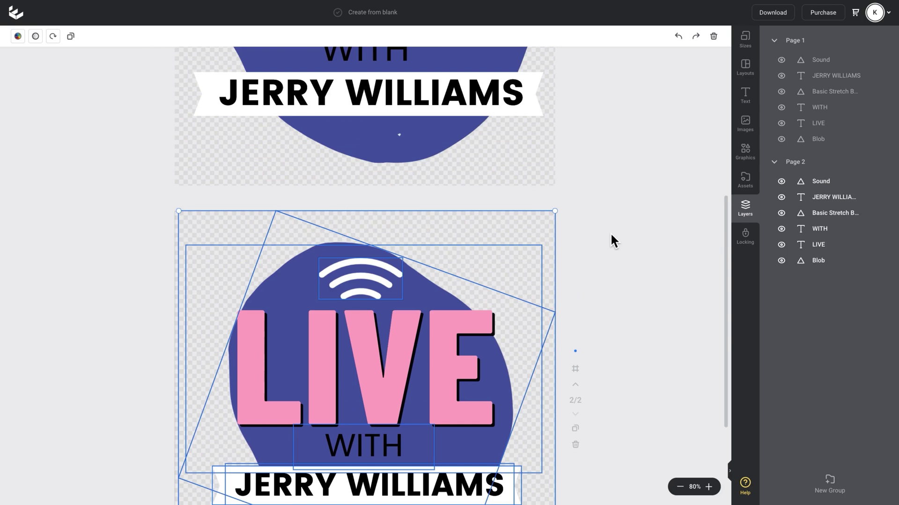
scroll(475, 224, "down", 8)
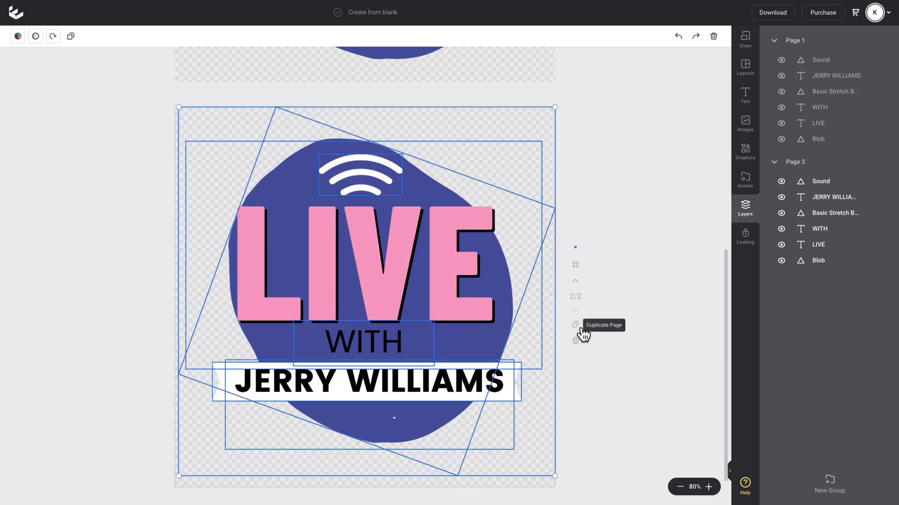
Duplicate page 2 as page 3, shrink its whole badge a bit more, and recentre it
left_click(576, 326)
left_click_drag(189, 83, 552, 441)
left_click_drag(553, 77, 541, 88)
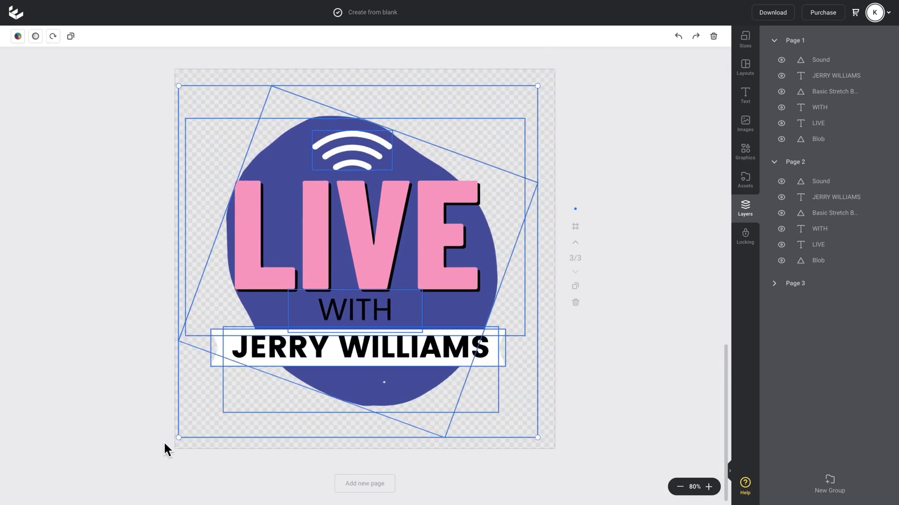
left_click_drag(184, 444, 191, 441)
left_click_drag(328, 338, 330, 324)
left_click(638, 153)
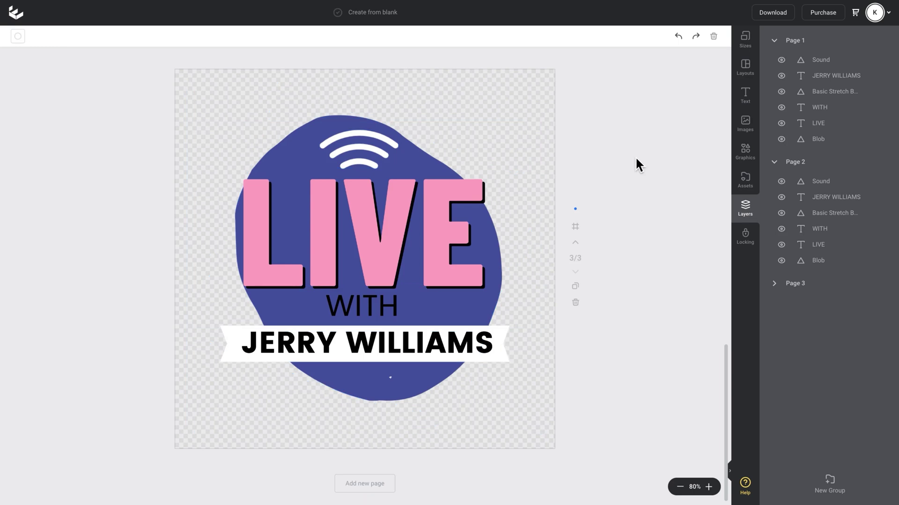
Download the three pulsating pages as a Fast-speed animated GIF and reveal it in Finder
left_click(778, 19)
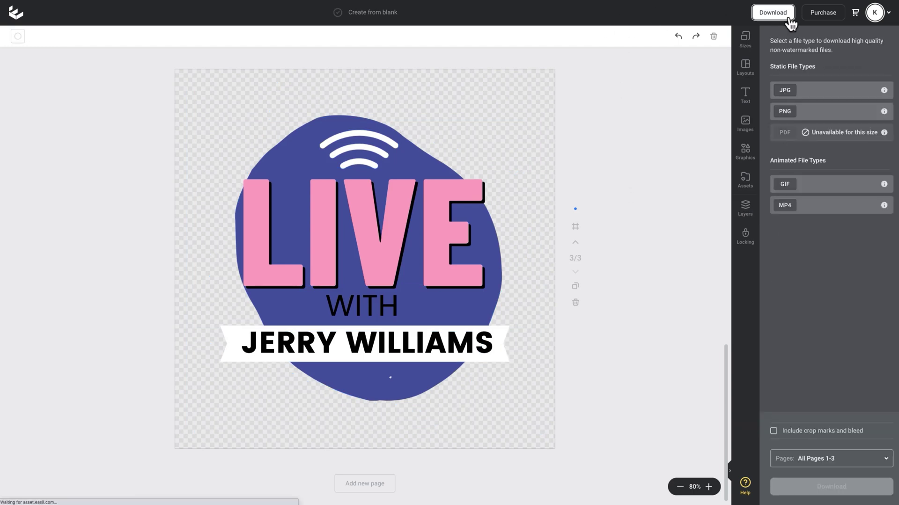
left_click(827, 191)
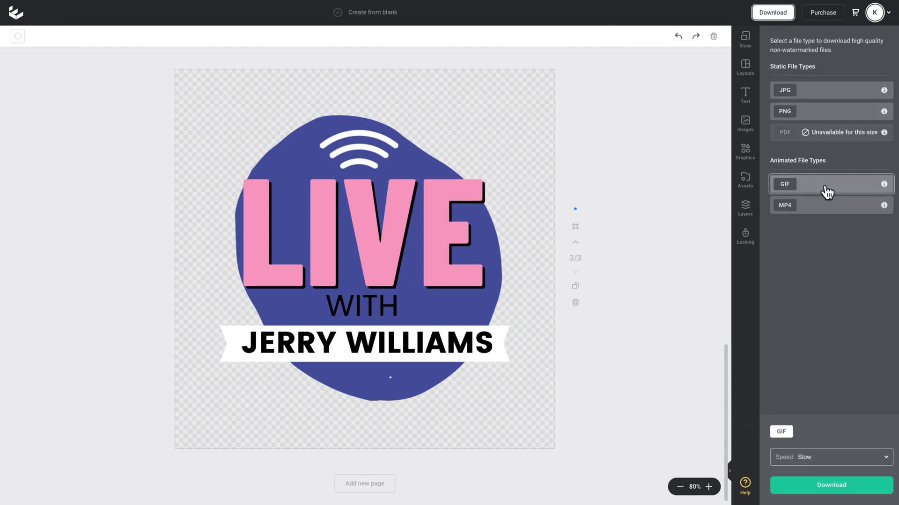
left_click(836, 462)
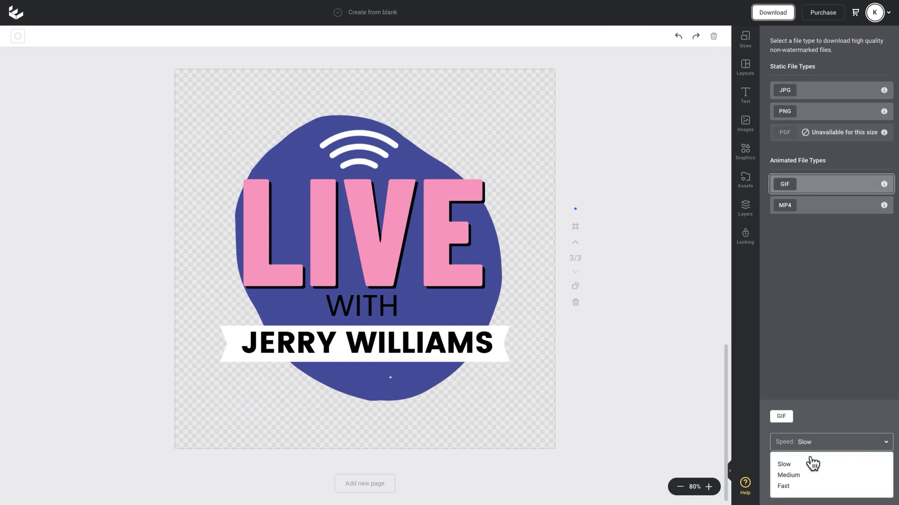
left_click(812, 489)
left_click(851, 489)
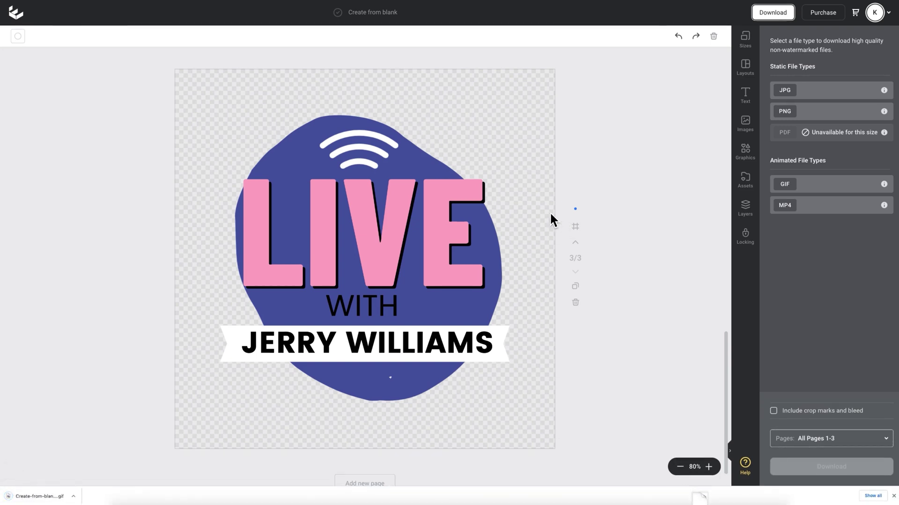
left_click(73, 497)
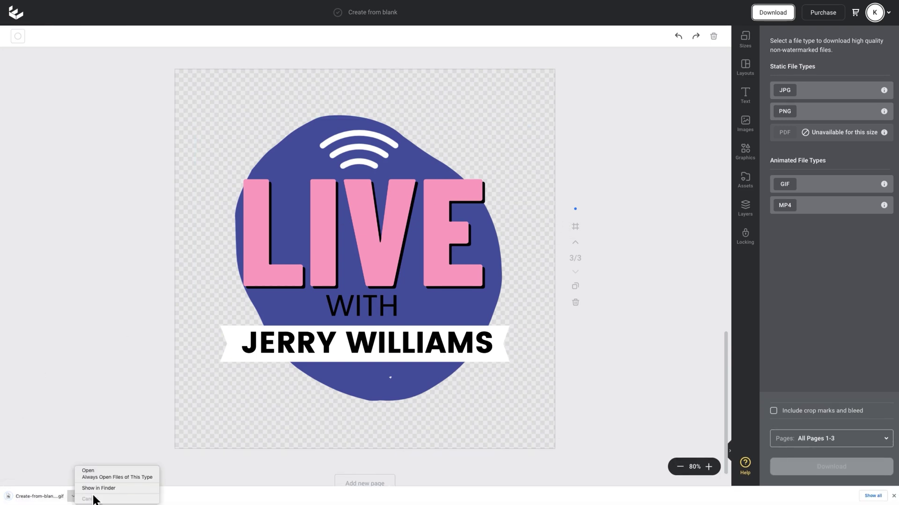
left_click(98, 488)
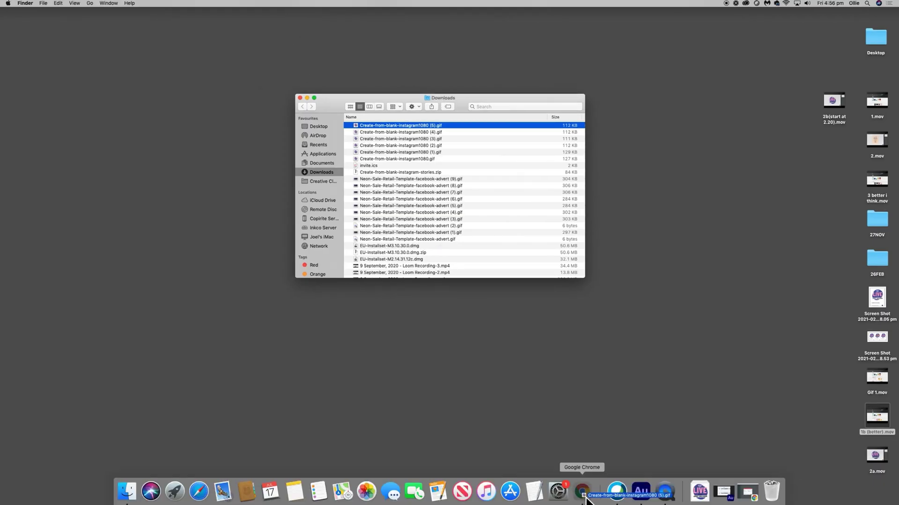
Switch from the Finder Downloads window back to Chrome
left_click(583, 492)
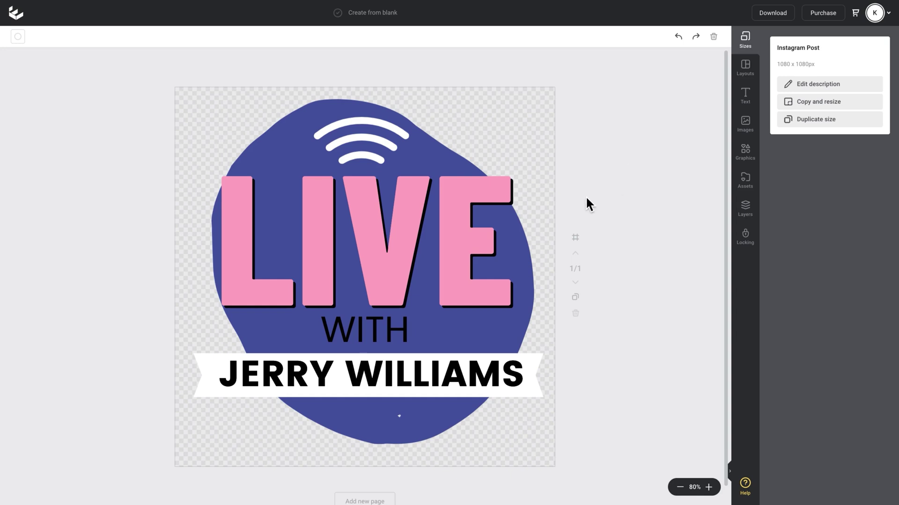
Apply an image mask to the LIVE text and search the image library for 'gradient'
left_click(476, 215)
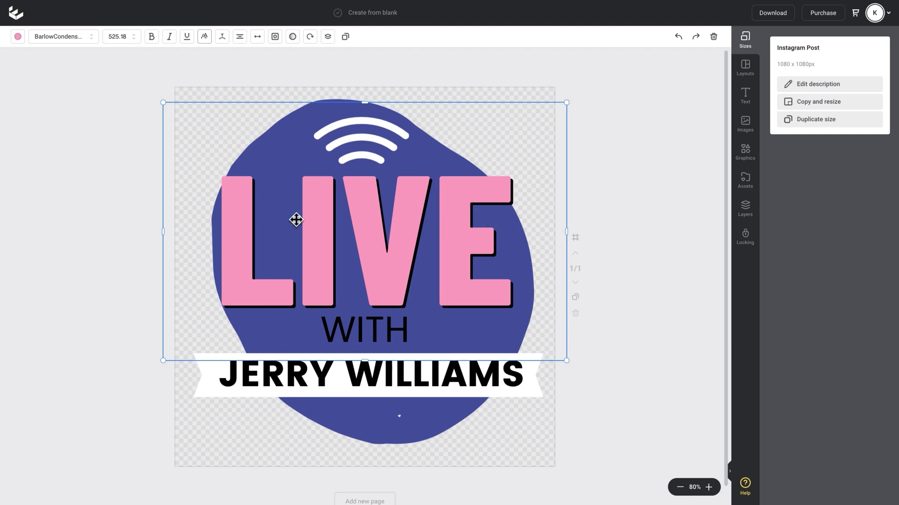
left_click(277, 37)
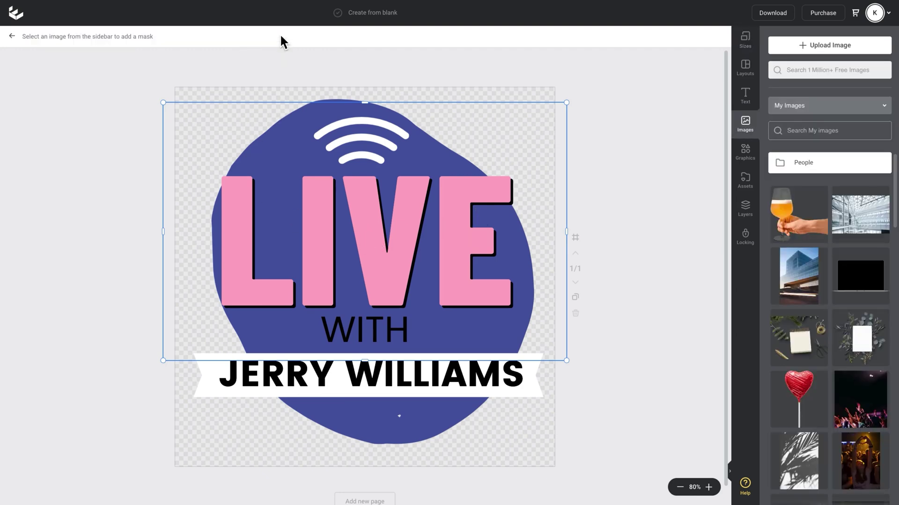
left_click(829, 71)
type("gradient")
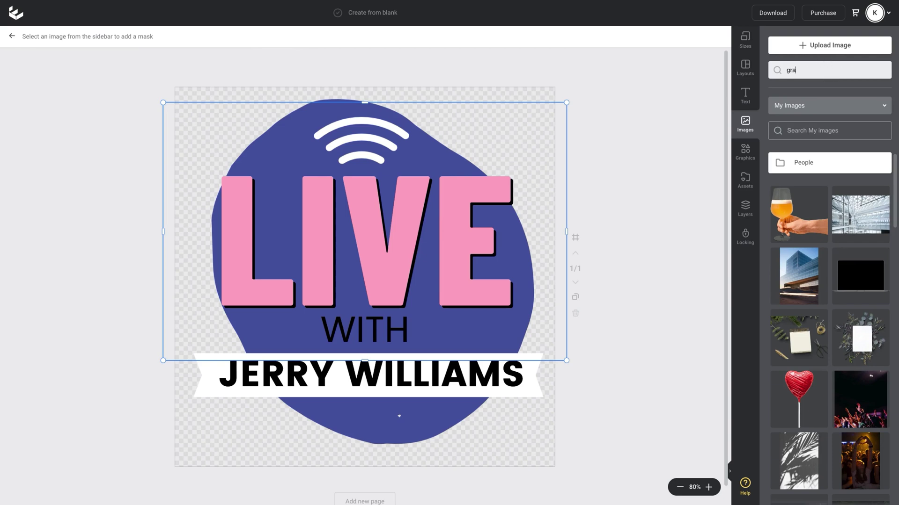
key("Return")
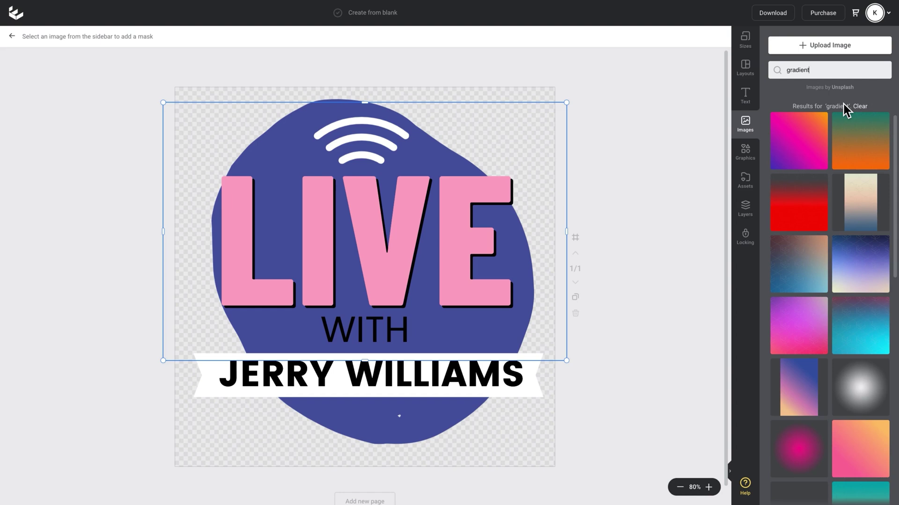
scroll(843, 219, "down", 1)
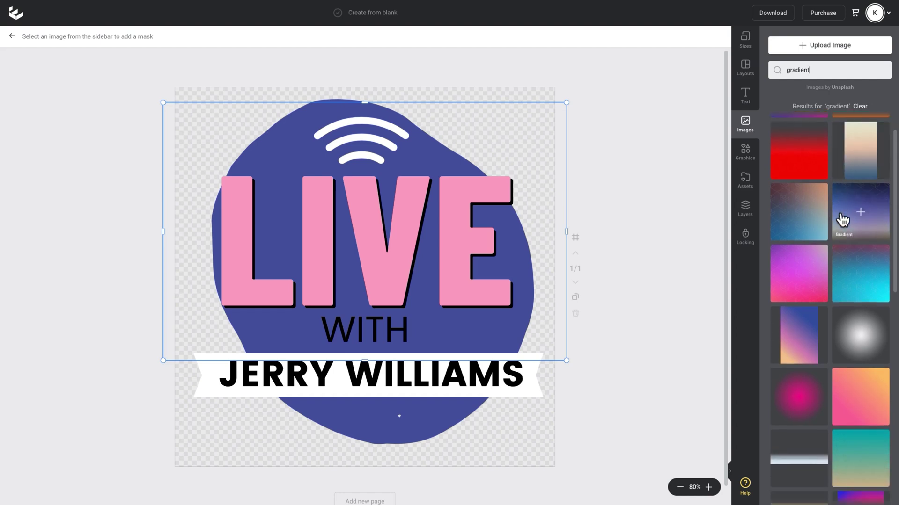
scroll(866, 318, "down", 1)
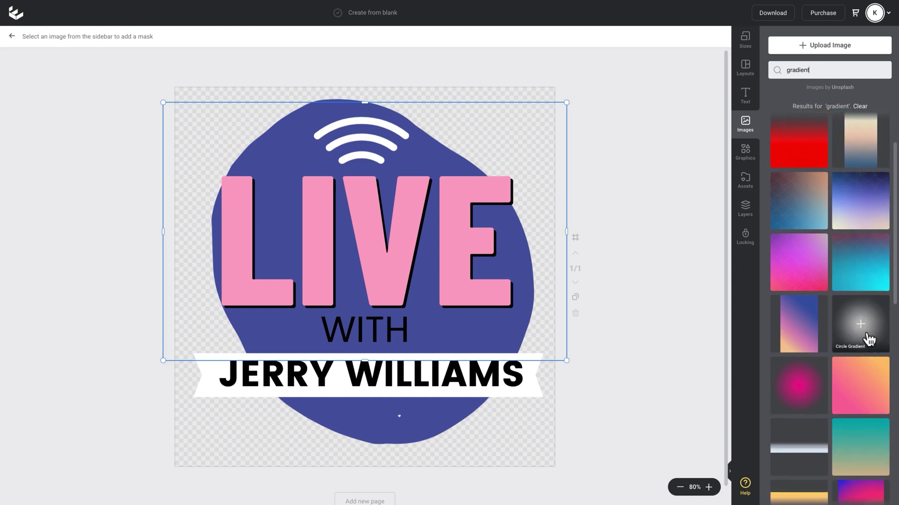
Fill LIVE with the Pink to Orange Gradient, set its filter to Normal, and crop it lower
left_click(879, 388)
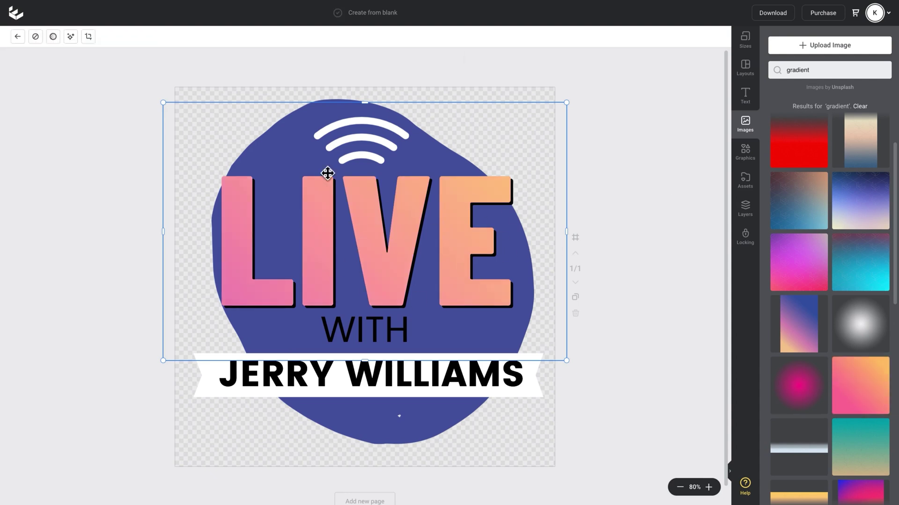
left_click(71, 37)
left_click(53, 75)
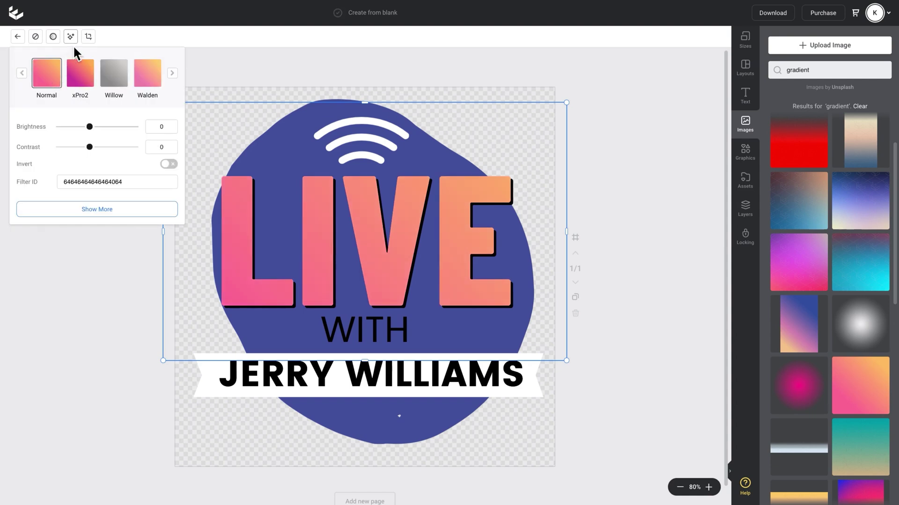
left_click(95, 42)
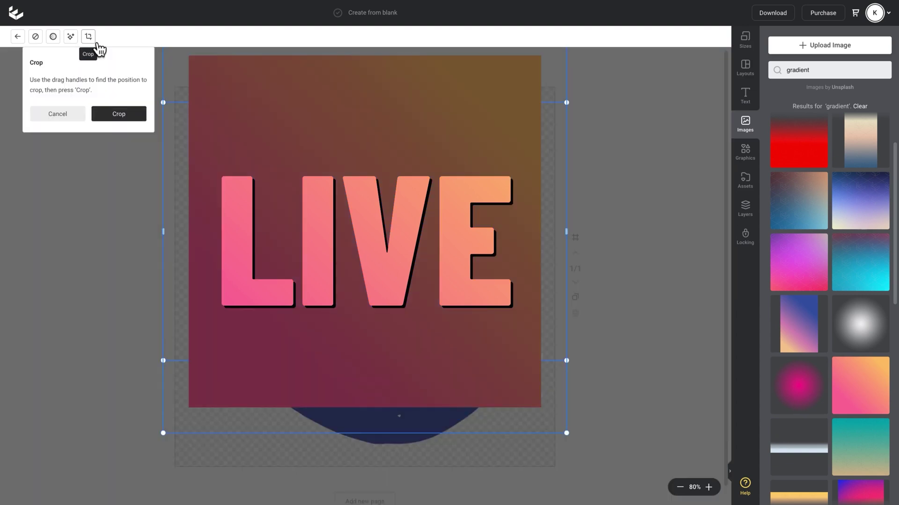
left_click_drag(363, 132, 367, 201)
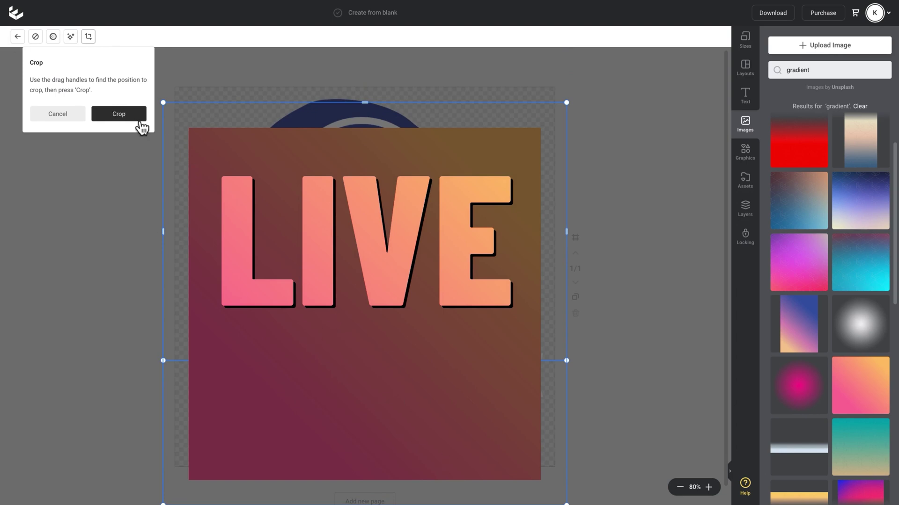
left_click(119, 115)
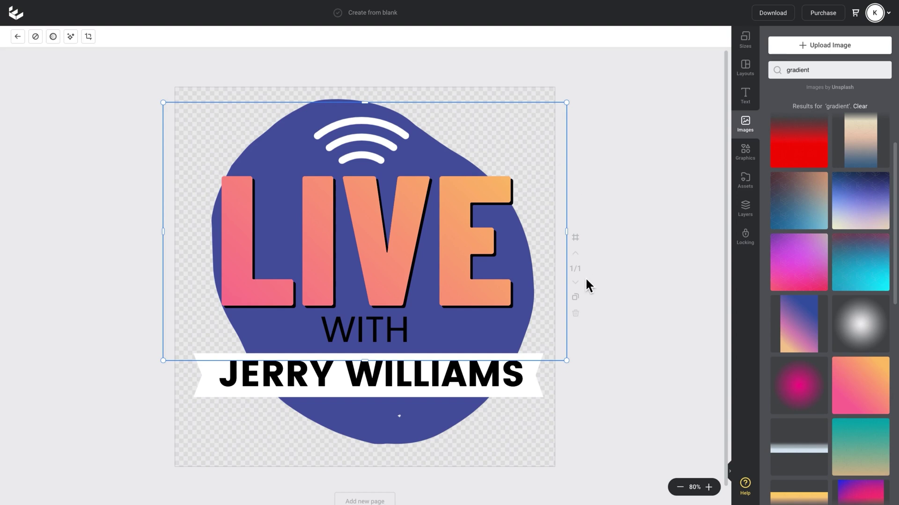
Duplicate the gradient badge page to create page 2
left_click(575, 298)
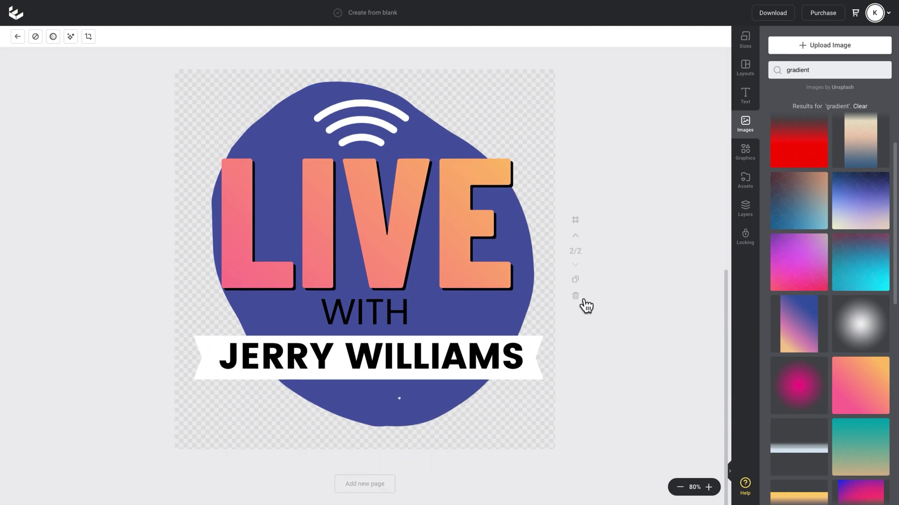
scroll(581, 204, "up", 8)
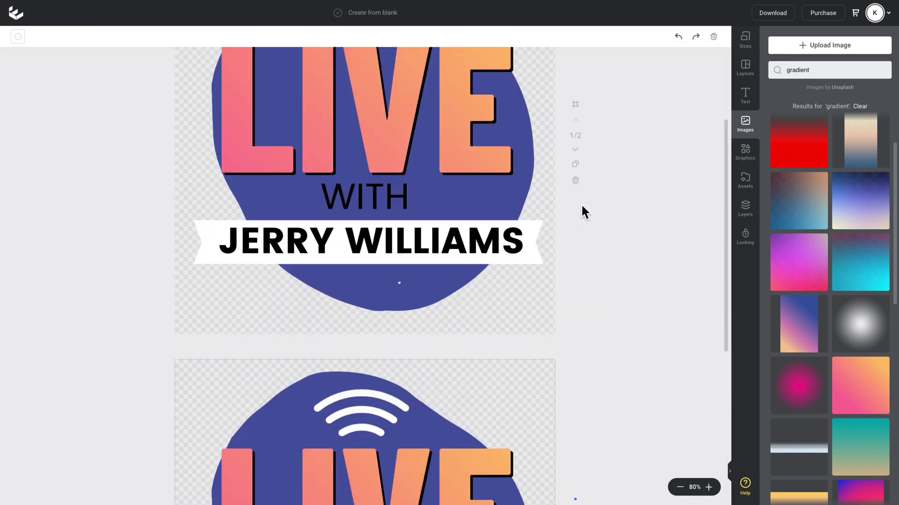
scroll(581, 203, "down", 4)
scroll(579, 203, "down", 3)
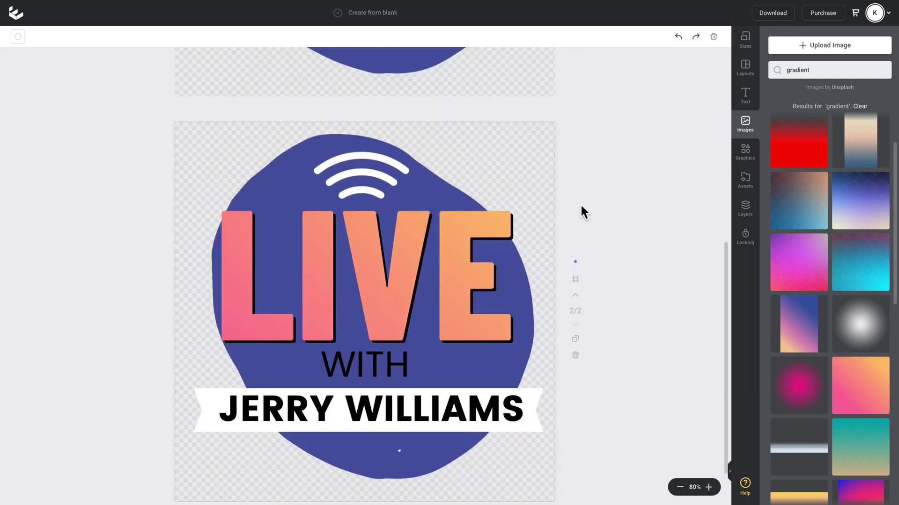
Crop-reposition the gradient higher inside page 2's LIVE letters
left_click(459, 245)
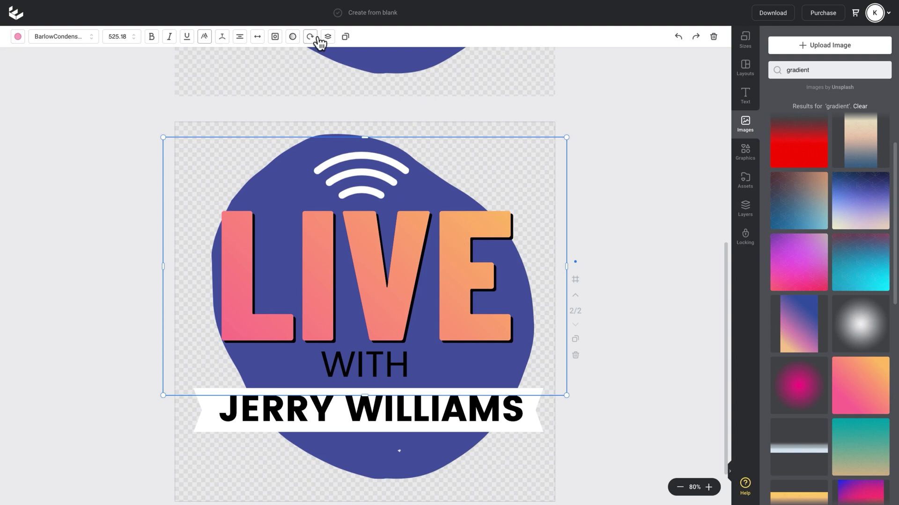
left_click(277, 38)
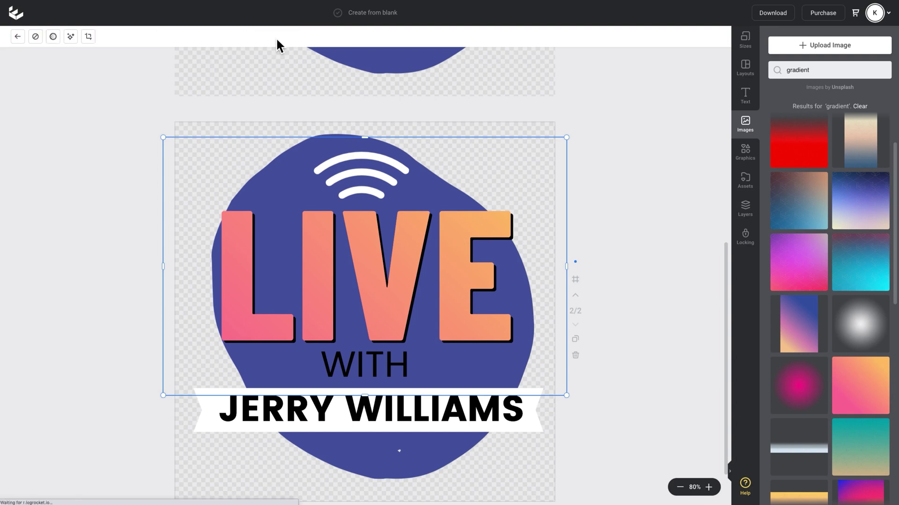
left_click(88, 37)
left_click_drag(395, 423, 392, 300)
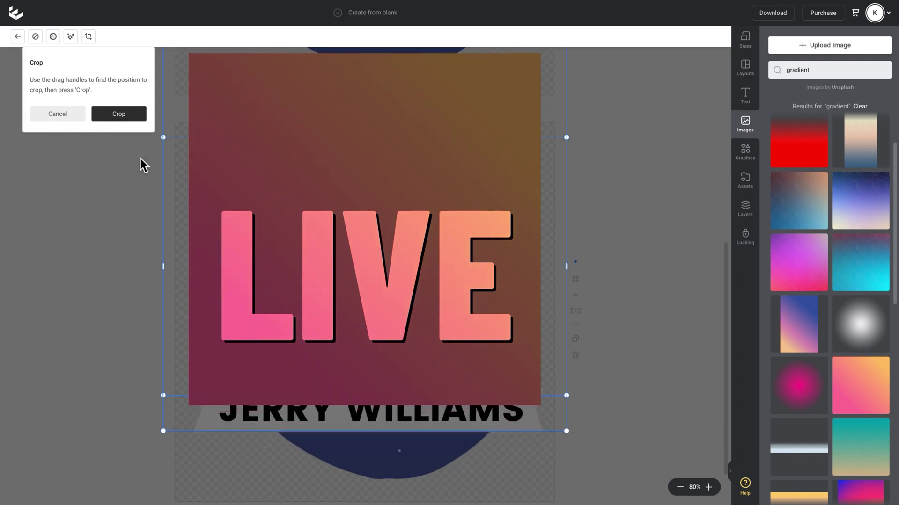
left_click(131, 120)
Deselect the letters, compare both pages, and select the purple blob on page 2
left_click(655, 223)
scroll(441, 217, "up", 7)
scroll(420, 217, "down", 3)
scroll(420, 217, "up", 4)
scroll(408, 250, "down", 4)
scroll(412, 251, "up", 4)
scroll(411, 252, "down", 6)
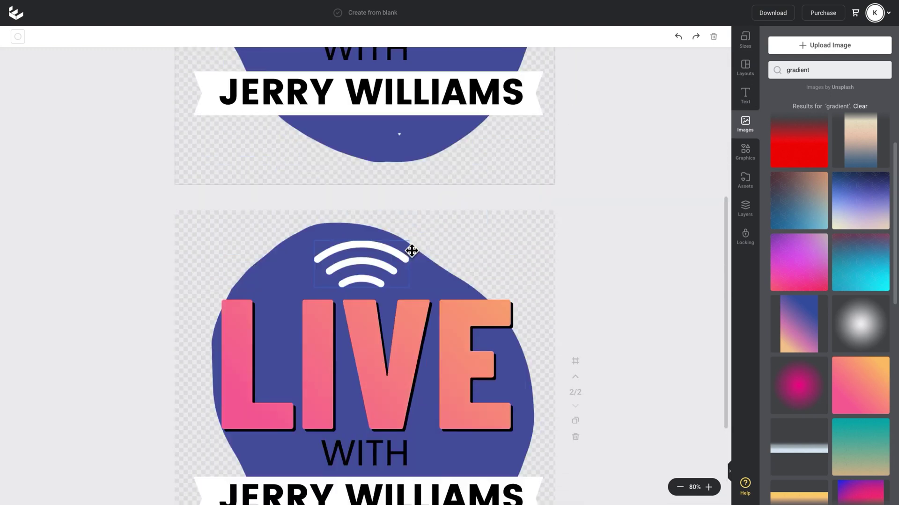
scroll(398, 251, "down", 1)
left_click(331, 181)
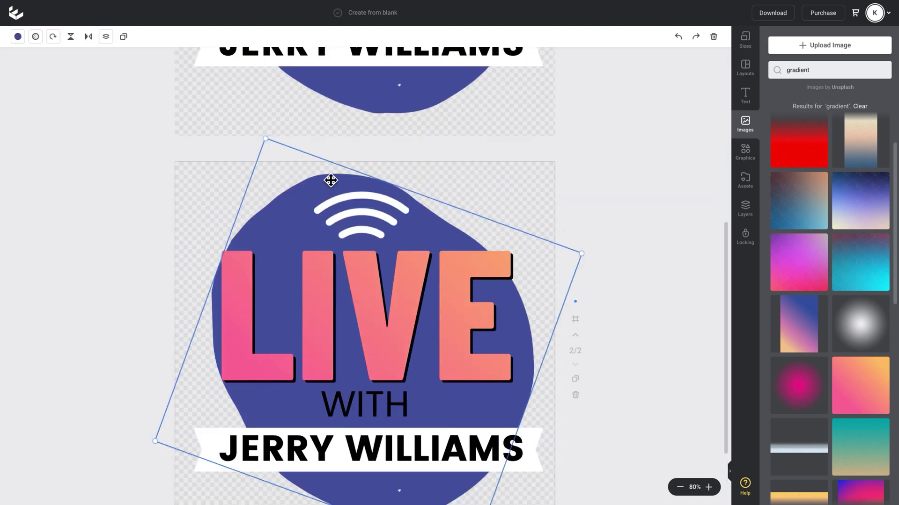
Rotate the purple blob on page 2 to 82°
left_click(55, 38)
left_click_drag(64, 73, 71, 75)
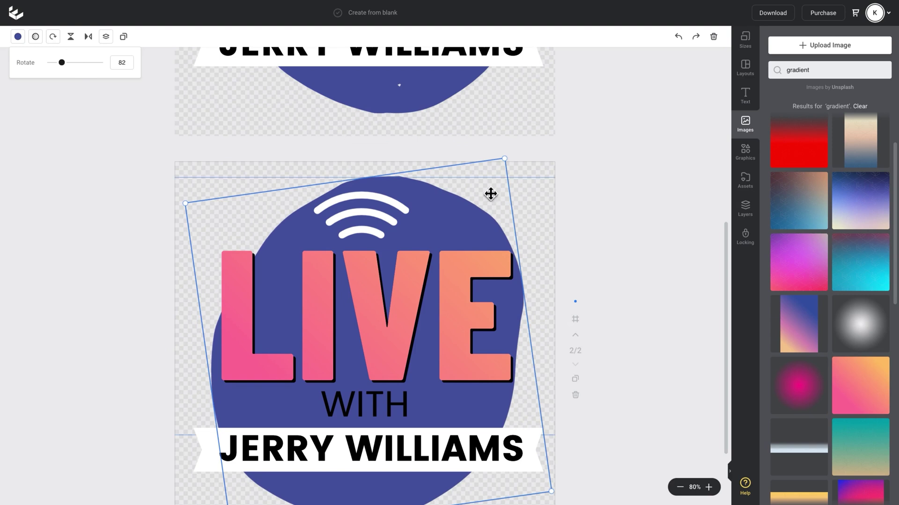
left_click(627, 232)
scroll(625, 232, "up", 2)
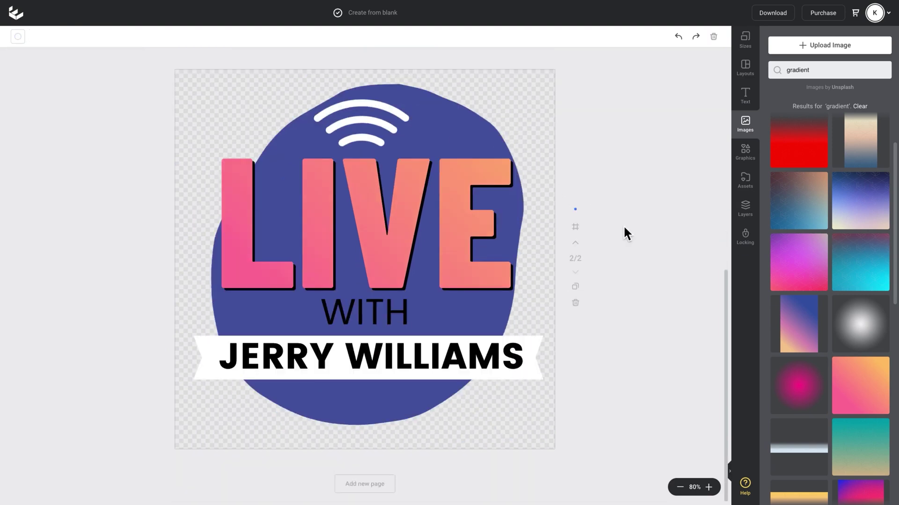
left_click(542, 347)
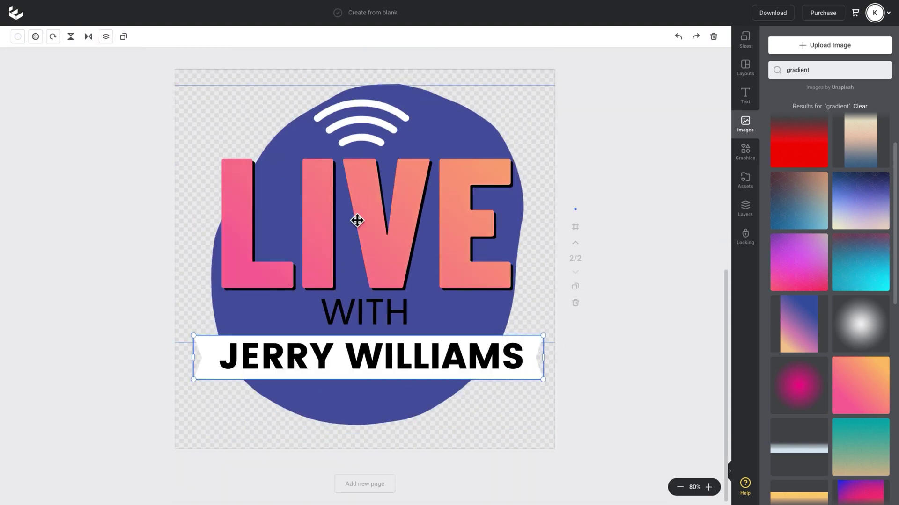
left_click(18, 37)
left_click(23, 73)
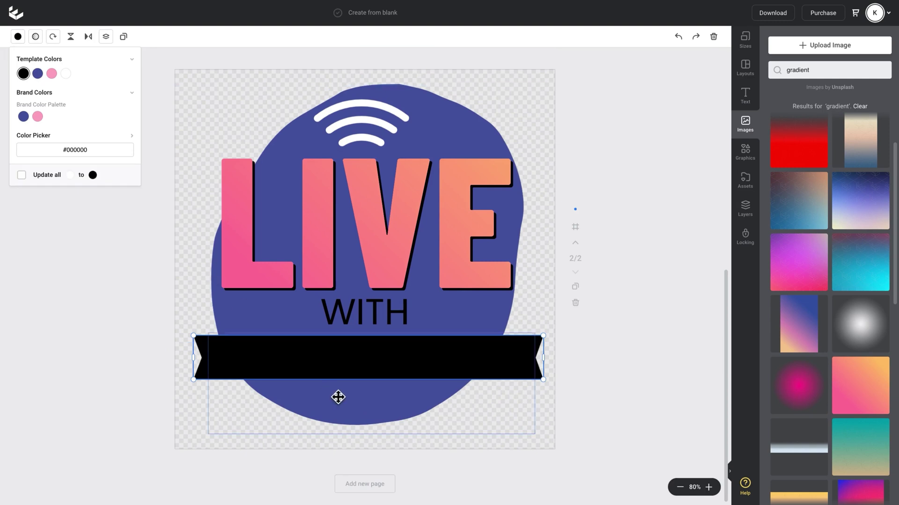
left_click(334, 366)
left_click(18, 36)
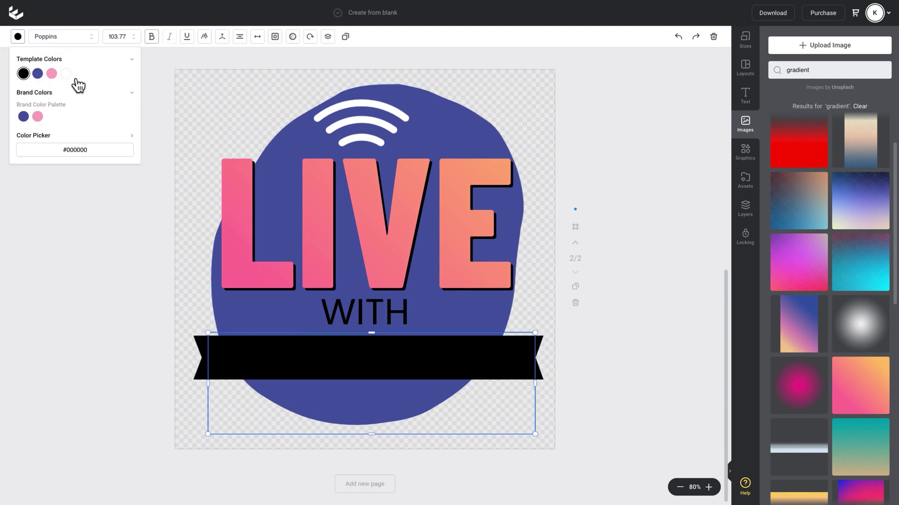
left_click(66, 74)
left_click(616, 182)
scroll(617, 181, "down", 5)
scroll(616, 181, "up", 5)
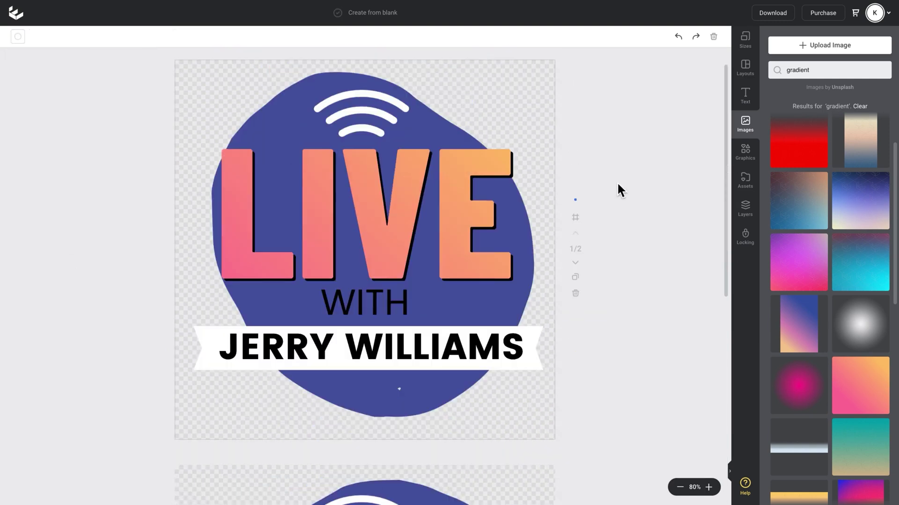
scroll(616, 190, "down", 3)
Download both badge pages as a GIF at Fast speed and open the downloaded file's menu
scroll(605, 181, "up", 4)
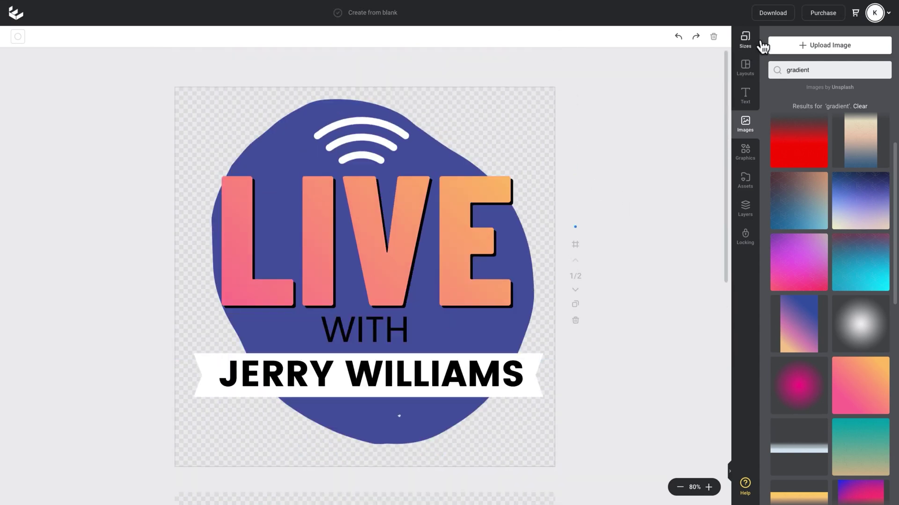
left_click(776, 18)
left_click(828, 186)
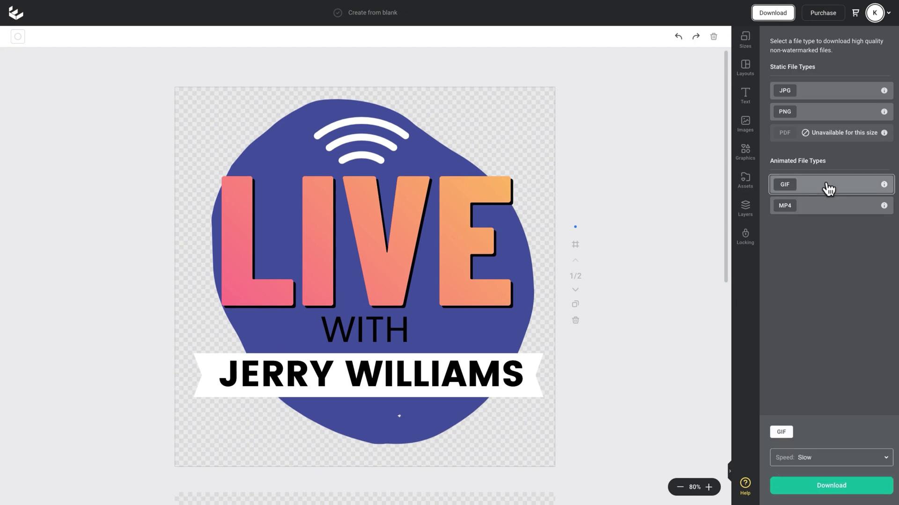
left_click(841, 464)
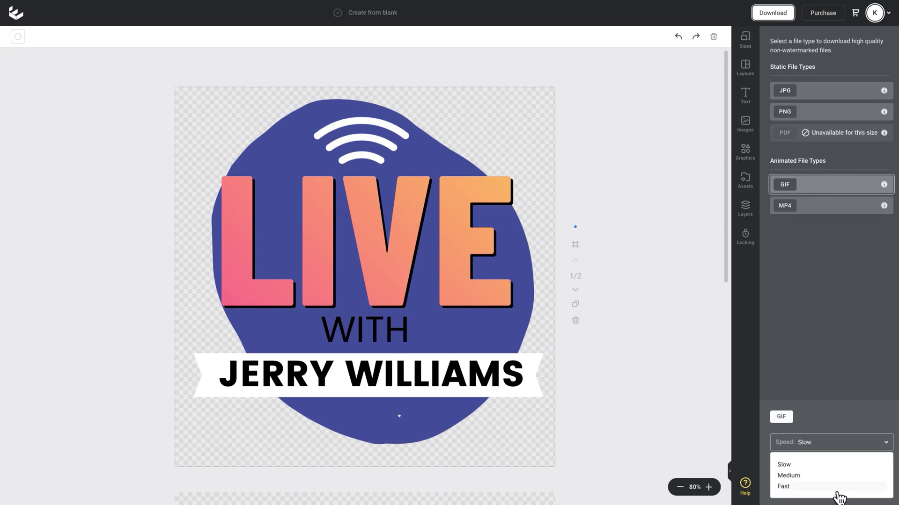
left_click(837, 489)
left_click(849, 491)
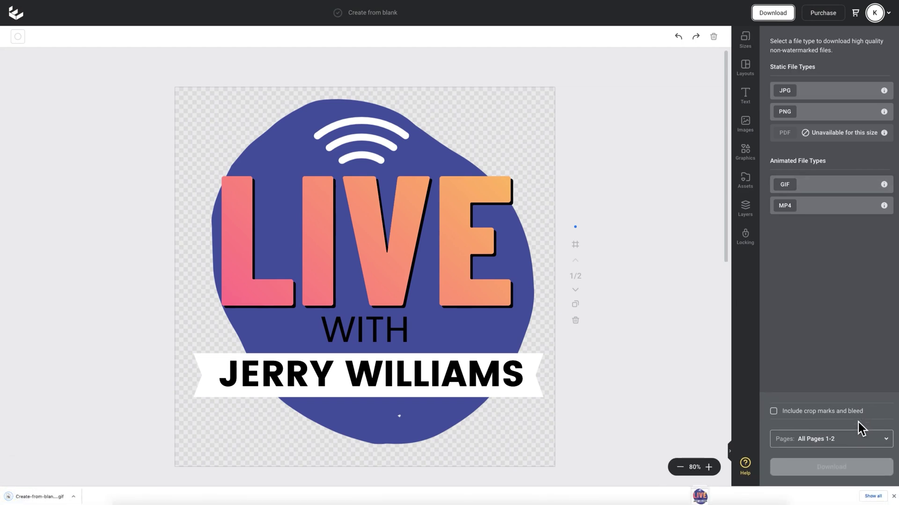
left_click(74, 497)
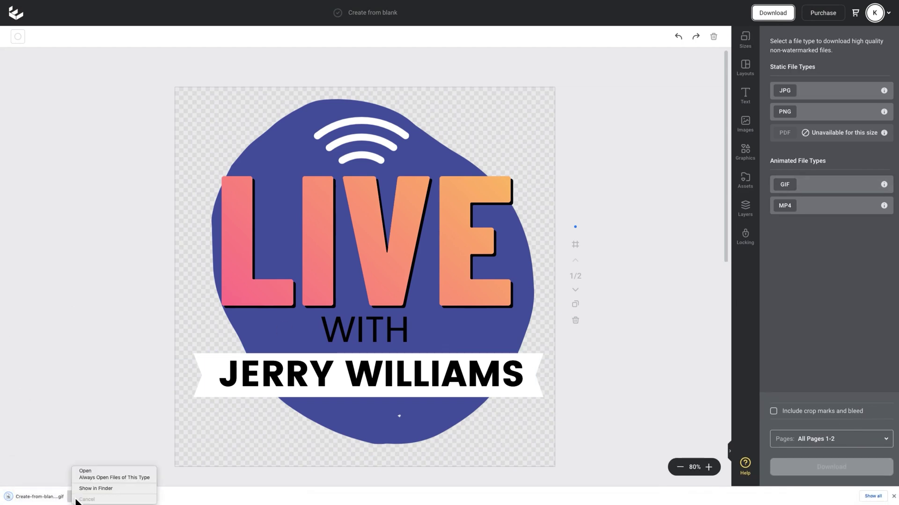
Show the downloaded GIF in Finder, then view it in Chrome
left_click(97, 490)
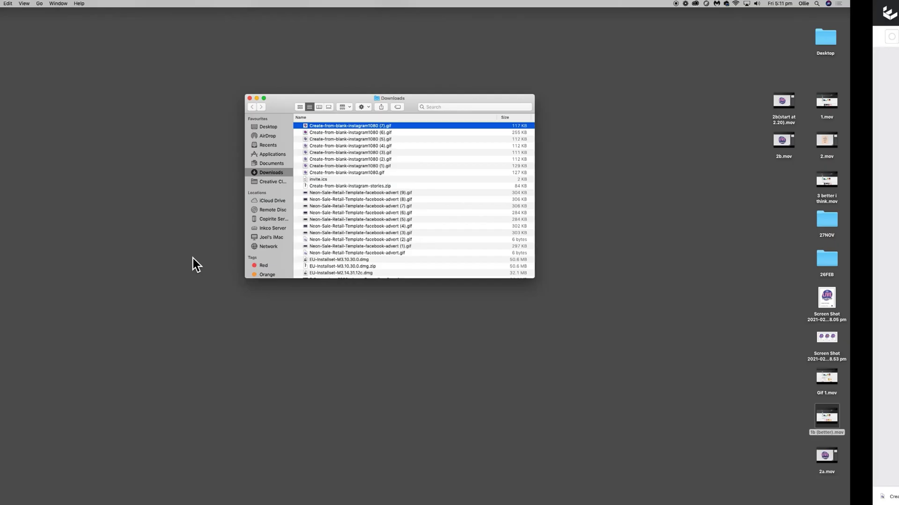
left_click(586, 482)
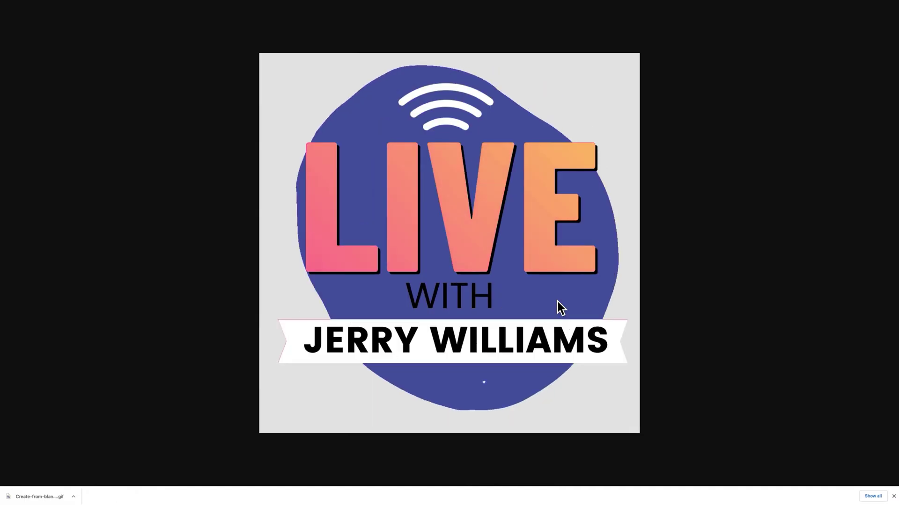